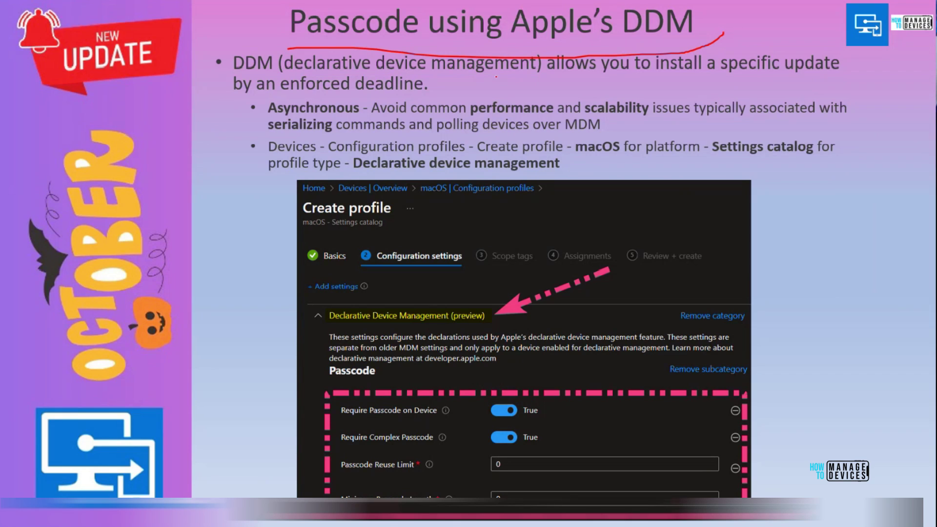
- Underline the update deadline phrases, the DDM heading and 'macOS - Settings catalog' with the red pen
{"action": "left_click_drag", "start_coordinate": [561, 77], "coordinate": [844, 76]}
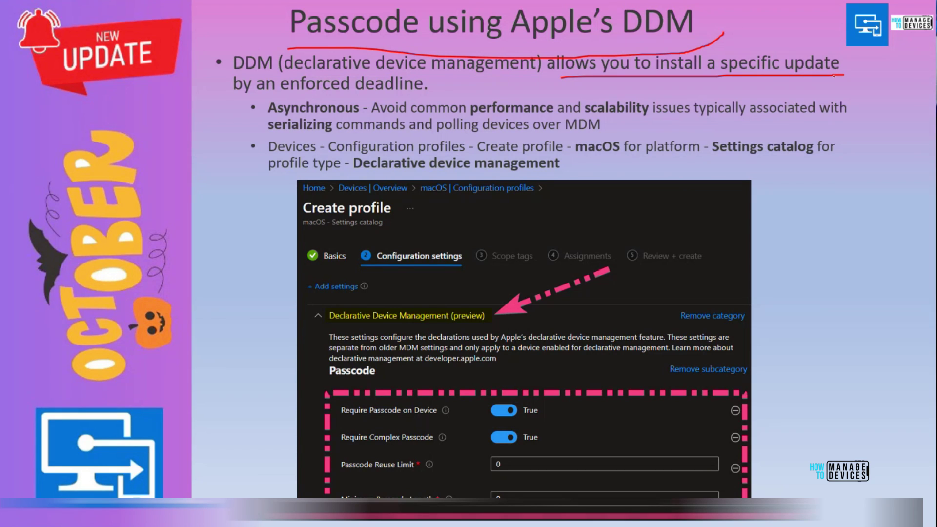
{"action": "left_click_drag", "start_coordinate": [255, 93], "coordinate": [403, 91]}
{"action": "left_click_drag", "start_coordinate": [331, 327], "coordinate": [488, 323]}
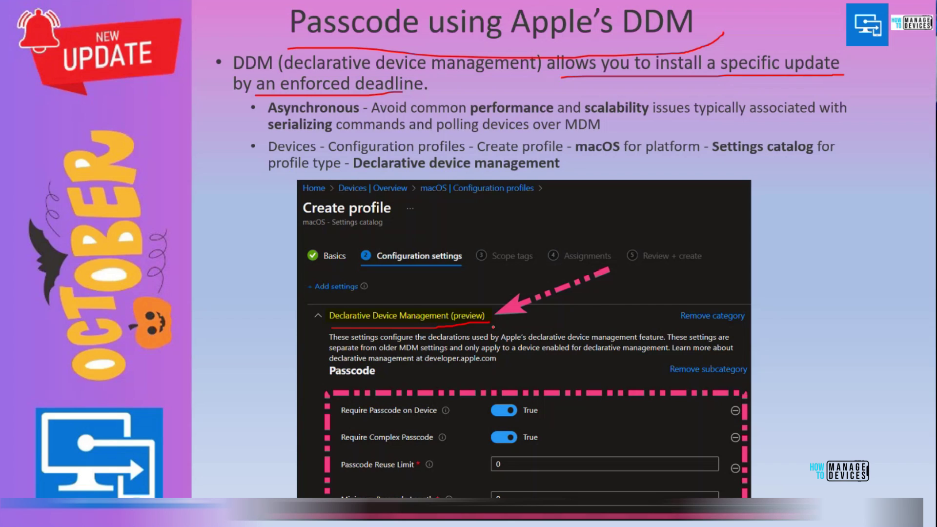
{"action": "mouse_move", "coordinate": [701, 256]}
{"action": "left_mouse_down"}
{"action": "mouse_move", "coordinate": [640, 292]}
{"action": "mouse_move", "coordinate": [651, 303]}
{"action": "left_mouse_up"}
{"action": "left_click_drag", "start_coordinate": [309, 239], "coordinate": [383, 233]}
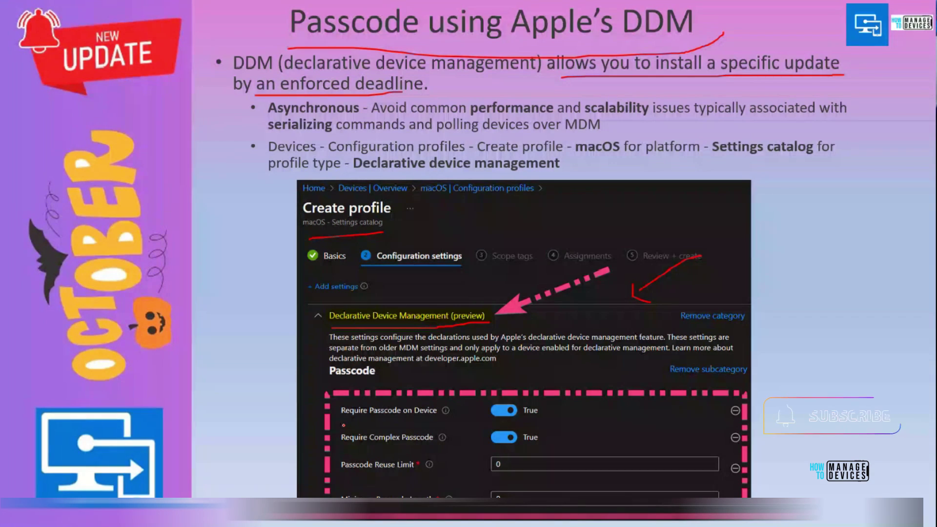
- Underline Require Passcode, Require Complex Passcode and Passcode Reuse Limit, and circle the remove options
{"action": "left_click_drag", "start_coordinate": [342, 425], "coordinate": [446, 425]}
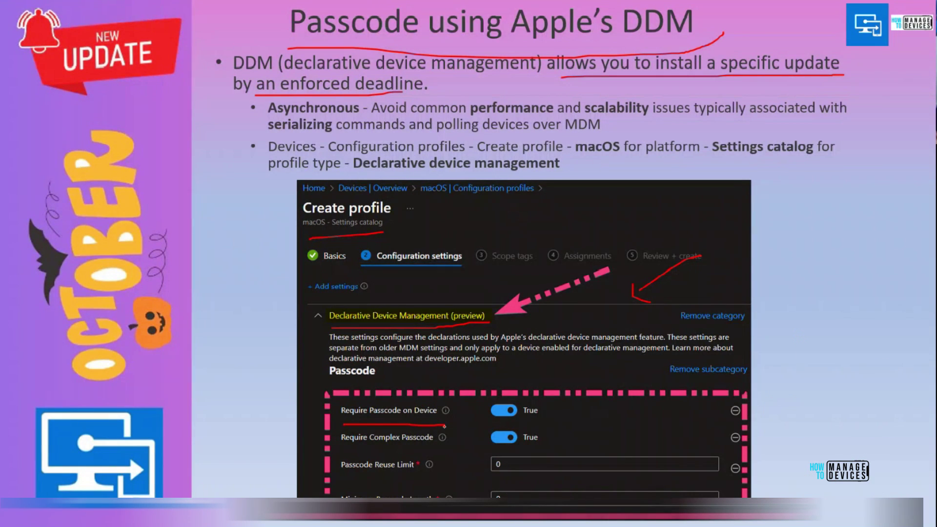
{"action": "left_click_drag", "start_coordinate": [344, 449], "coordinate": [435, 449]}
{"action": "left_click_drag", "start_coordinate": [346, 476], "coordinate": [424, 482]}
{"action": "mouse_move", "coordinate": [339, 333]}
{"action": "left_mouse_down"}
{"action": "mouse_move", "coordinate": [313, 353]}
{"action": "mouse_move", "coordinate": [331, 373]}
{"action": "left_mouse_up"}
{"action": "mouse_move", "coordinate": [672, 303]}
{"action": "left_mouse_down"}
{"action": "mouse_move", "coordinate": [725, 297]}
{"action": "mouse_move", "coordinate": [743, 379]}
{"action": "mouse_move", "coordinate": [735, 379]}
{"action": "left_mouse_up"}
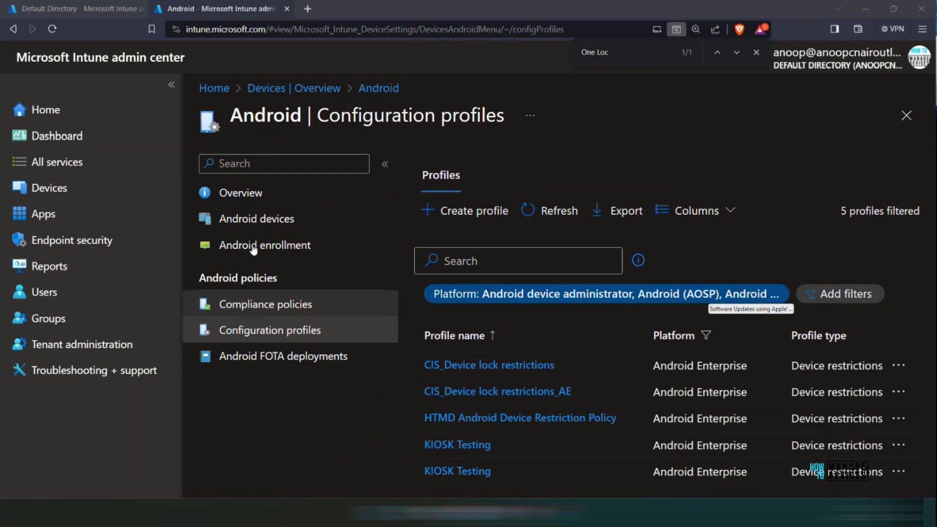
- Start a new Settings catalog profile under macOS Configuration profiles
{"action": "left_click", "coordinate": [299, 86]}
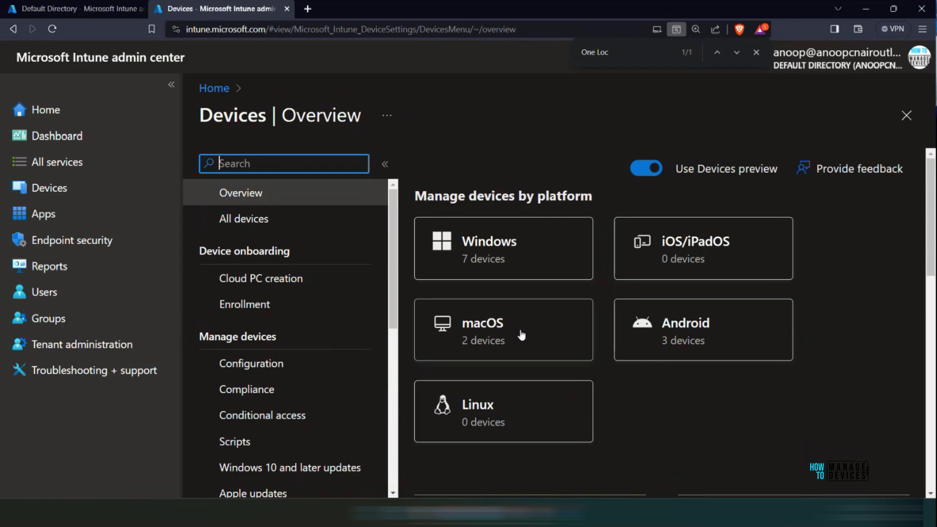
{"action": "left_click", "coordinate": [464, 328]}
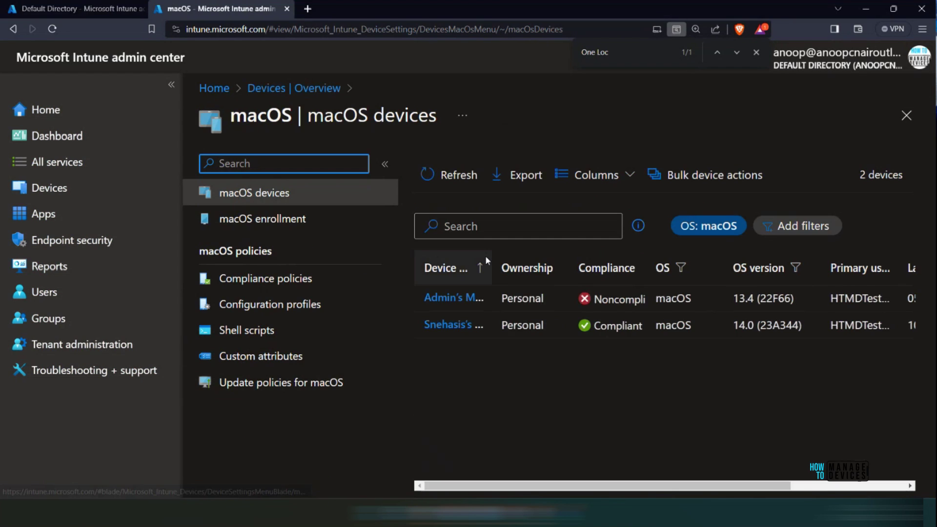
{"action": "left_click", "coordinate": [278, 312]}
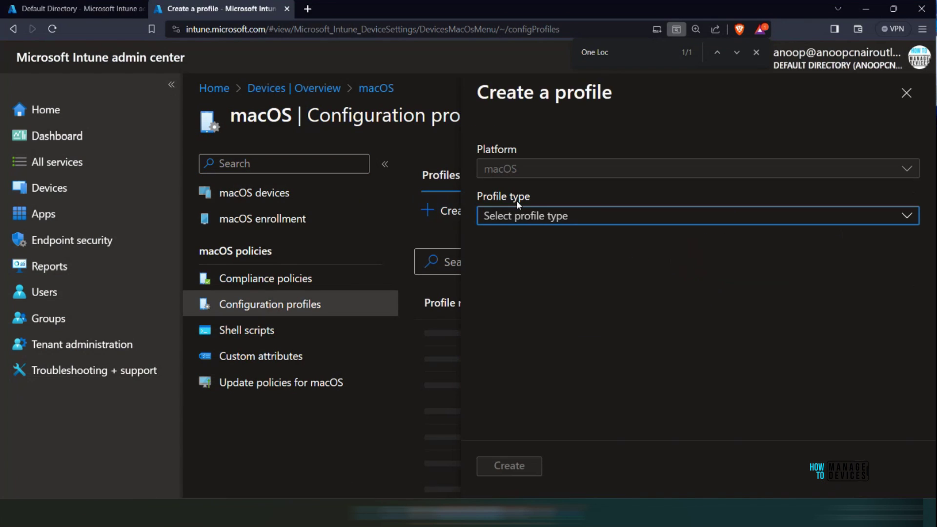
{"action": "left_click", "coordinate": [526, 218]}
{"action": "left_click", "coordinate": [498, 237]}
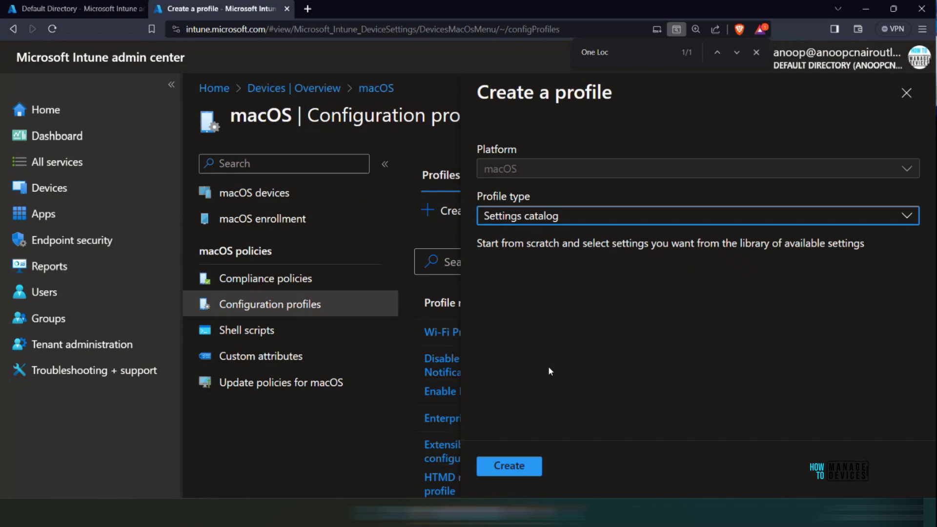
{"action": "left_click", "coordinate": [520, 468]}
- Name the profile 'DOM' and go on to add configuration settings
{"action": "left_click", "coordinate": [457, 219]}
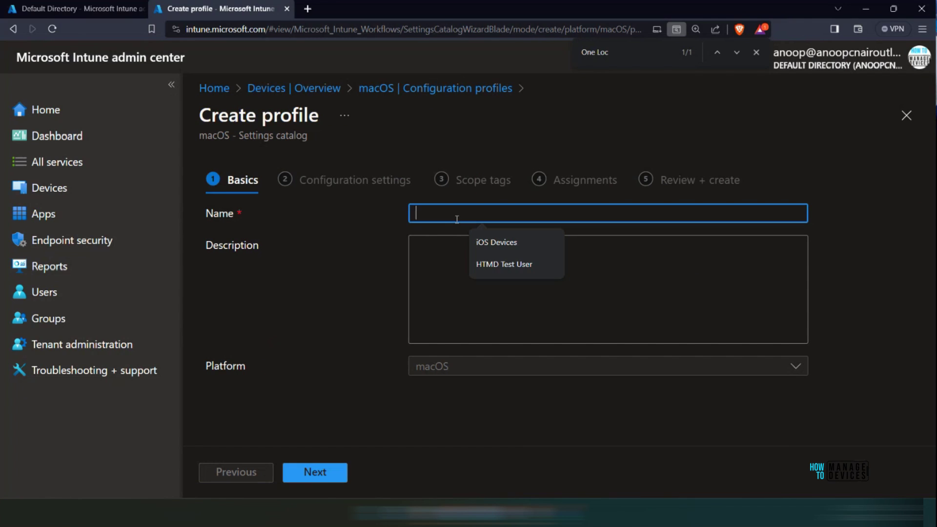
{"action": "type", "text": "DOM"}
{"action": "left_click", "coordinate": [315, 472]}
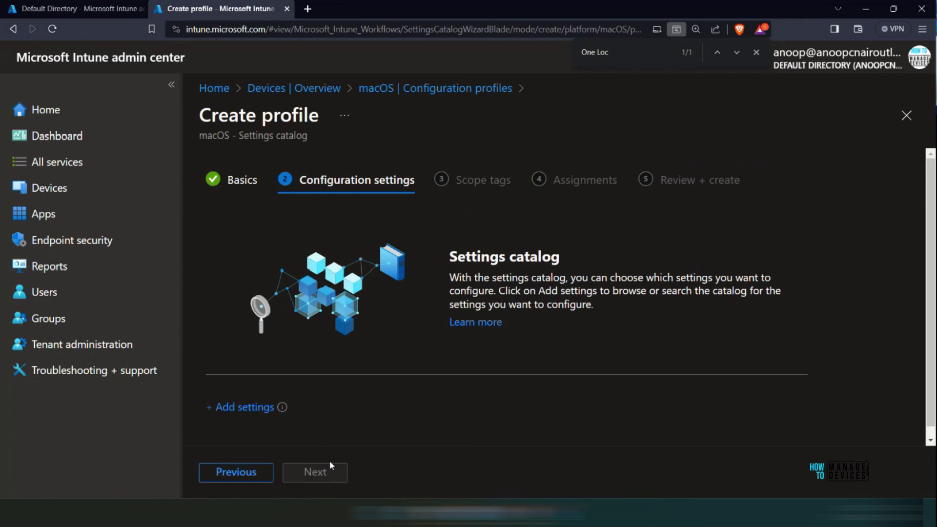
{"action": "left_click", "coordinate": [245, 408]}
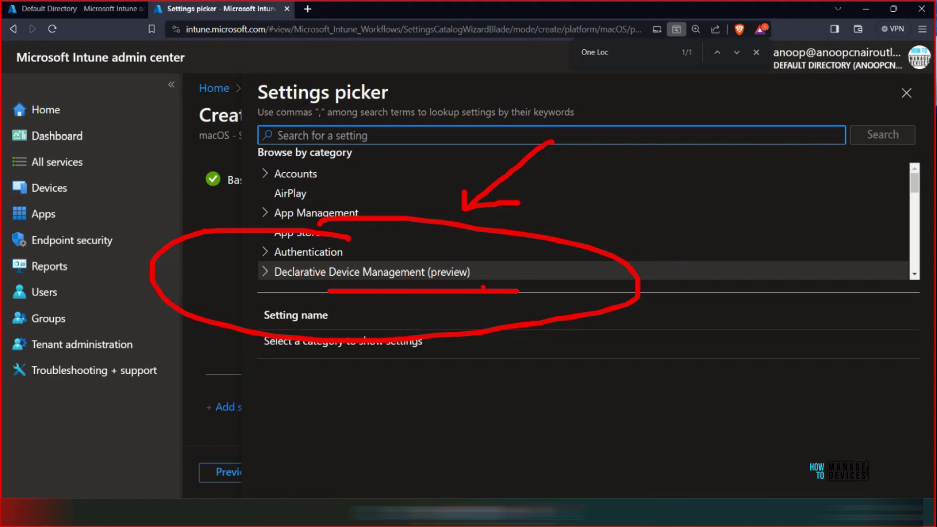
- Expand Declarative Device Management and mark its Passcode and Software Update subcategories with the pen
{"action": "left_click", "coordinate": [445, 273]}
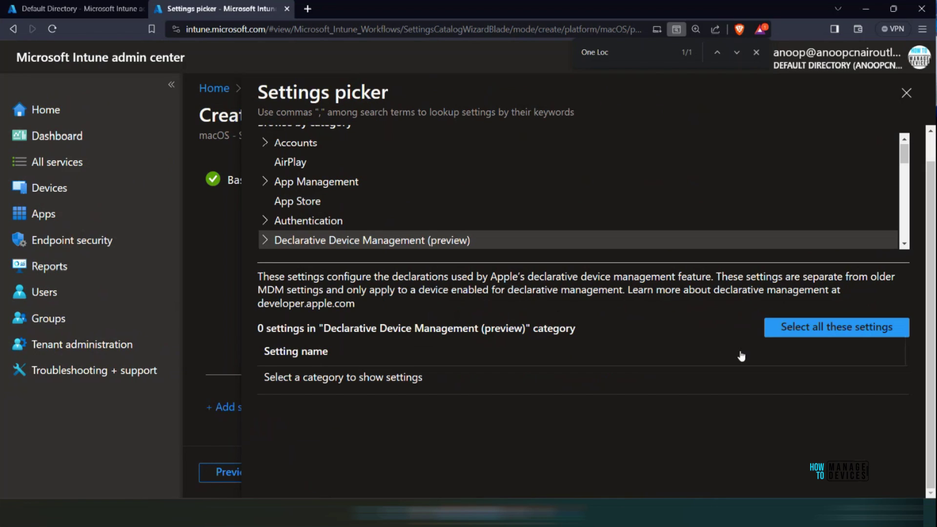
{"action": "left_click", "coordinate": [265, 244]}
{"action": "scroll", "coordinate": [905, 170], "scroll_direction": "down", "scroll_amount": 2}
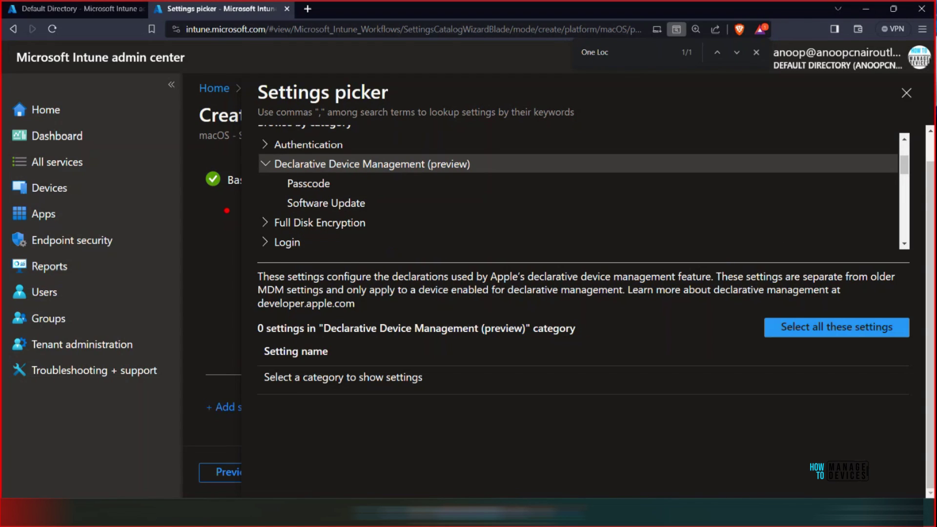
{"action": "mouse_move", "coordinate": [267, 171]}
{"action": "left_mouse_down"}
{"action": "mouse_move", "coordinate": [289, 249]}
{"action": "mouse_move", "coordinate": [263, 156]}
{"action": "left_mouse_up"}
{"action": "left_click_drag", "start_coordinate": [354, 185], "coordinate": [483, 185]}
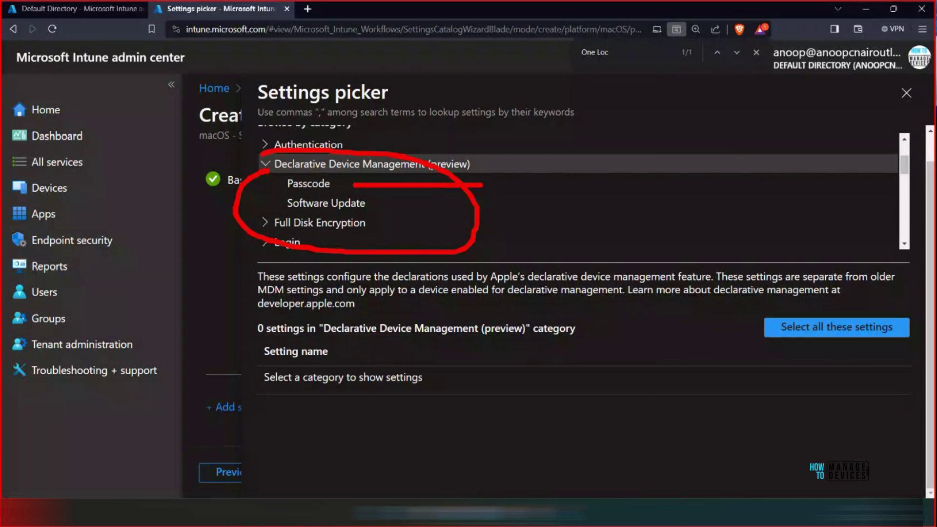
{"action": "left_click_drag", "start_coordinate": [387, 202], "coordinate": [491, 202]}
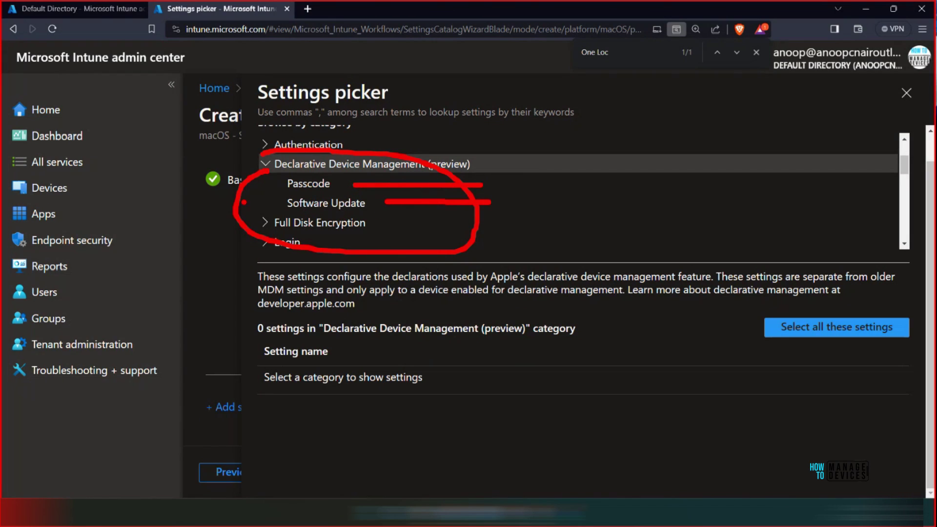
{"action": "mouse_move", "coordinate": [243, 206]}
{"action": "left_mouse_down"}
{"action": "mouse_move", "coordinate": [278, 185]}
{"action": "mouse_move", "coordinate": [272, 197]}
{"action": "left_mouse_up"}
{"action": "left_click_drag", "start_coordinate": [236, 228], "coordinate": [276, 203]}
{"action": "left_click_drag", "start_coordinate": [276, 204], "coordinate": [274, 232]}
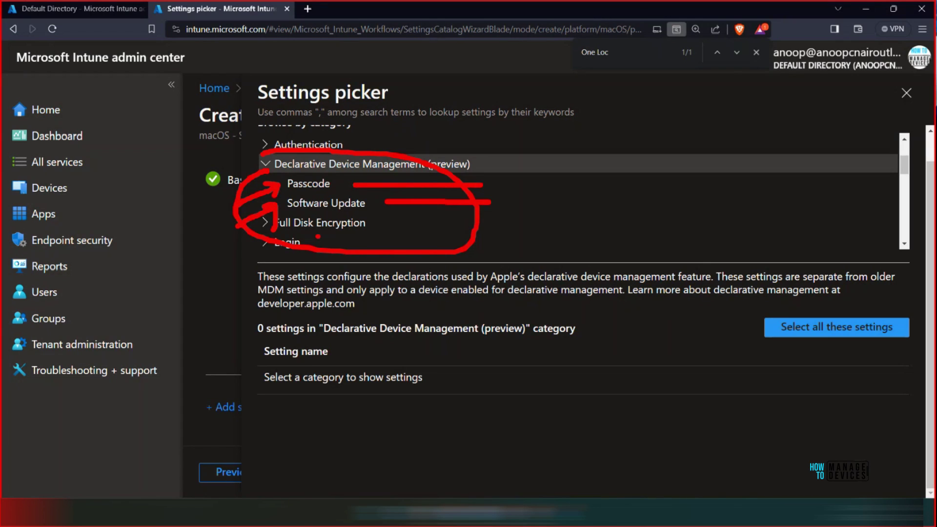
- Review the Passcode settings, then add the Software Update targets, including Target Build Version
{"action": "left_click", "coordinate": [371, 185]}
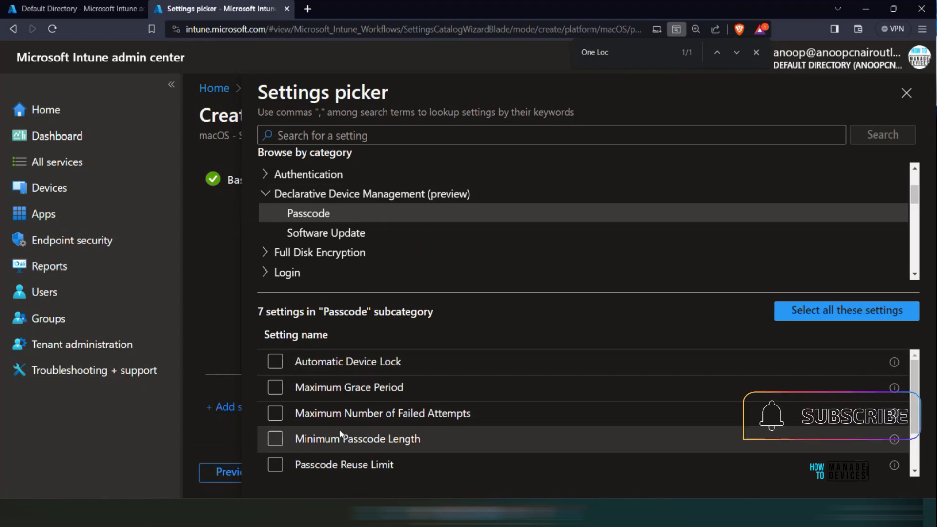
{"action": "scroll", "coordinate": [368, 446], "scroll_direction": "down", "scroll_amount": 1}
{"action": "scroll", "coordinate": [369, 439], "scroll_direction": "up", "scroll_amount": 1}
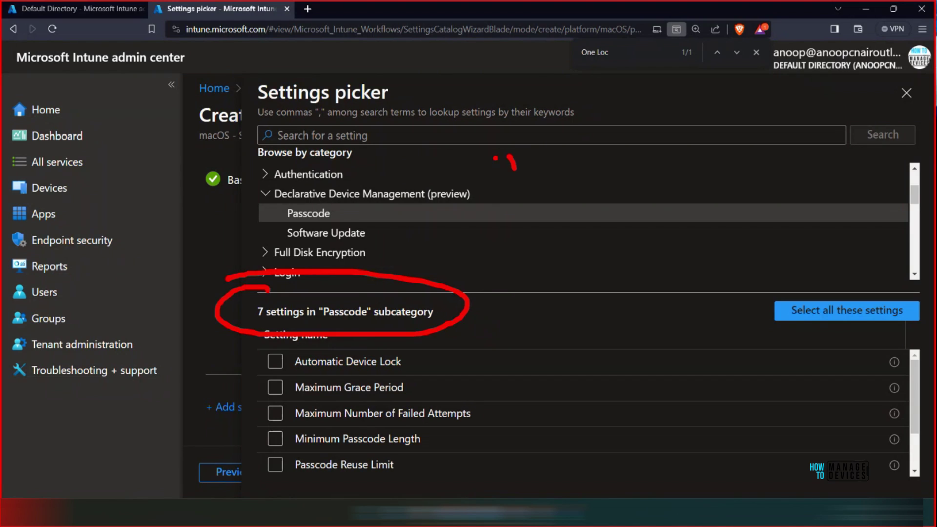
{"action": "left_click", "coordinate": [334, 234]}
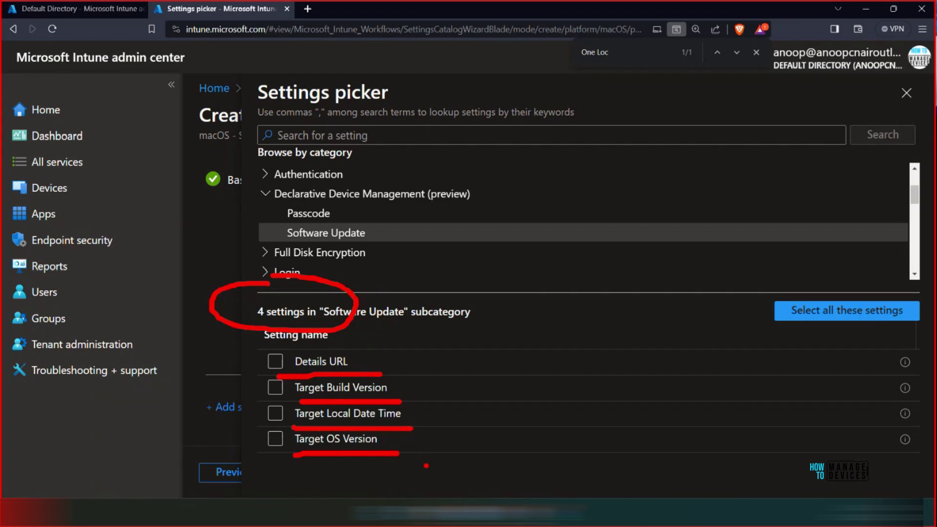
{"action": "left_click", "coordinate": [314, 394]}
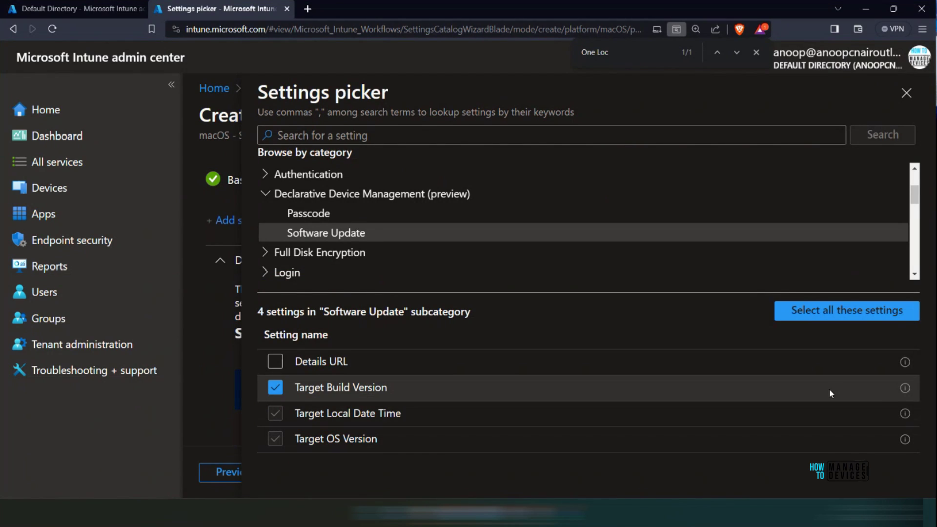
{"action": "left_click", "coordinate": [906, 93]}
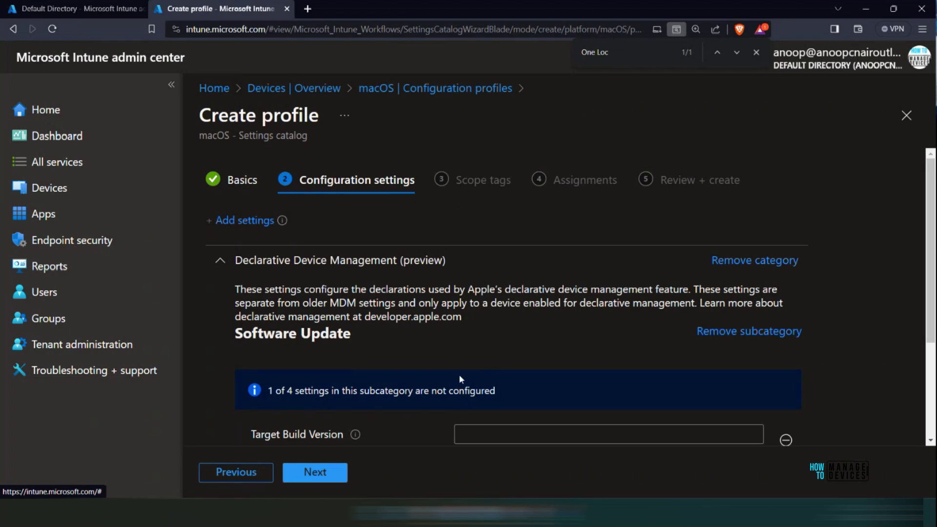
- Enter Target Build Version 16.0 and Target Local Date Time 1, leaving Target OS Version empty
{"action": "scroll", "coordinate": [459, 374], "scroll_direction": "down", "scroll_amount": 3}
{"action": "left_click", "coordinate": [481, 285]}
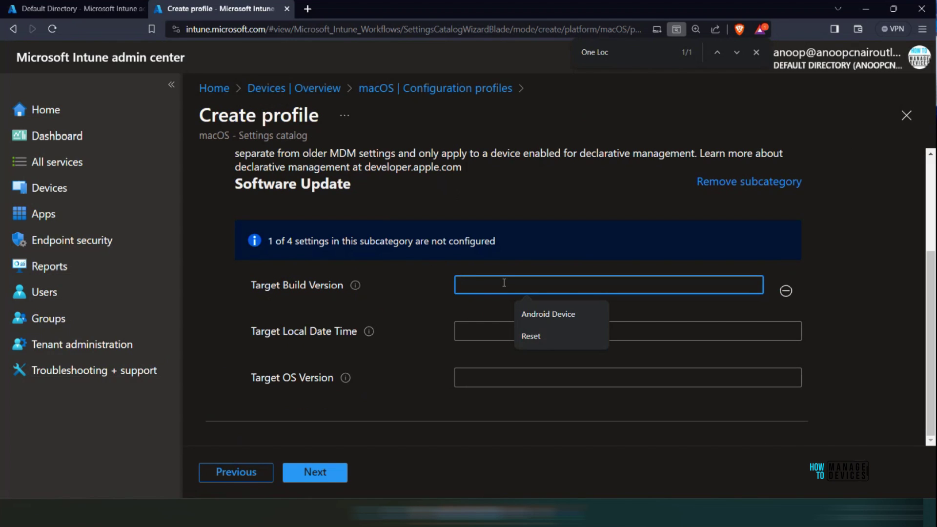
{"action": "left_click", "coordinate": [434, 264]}
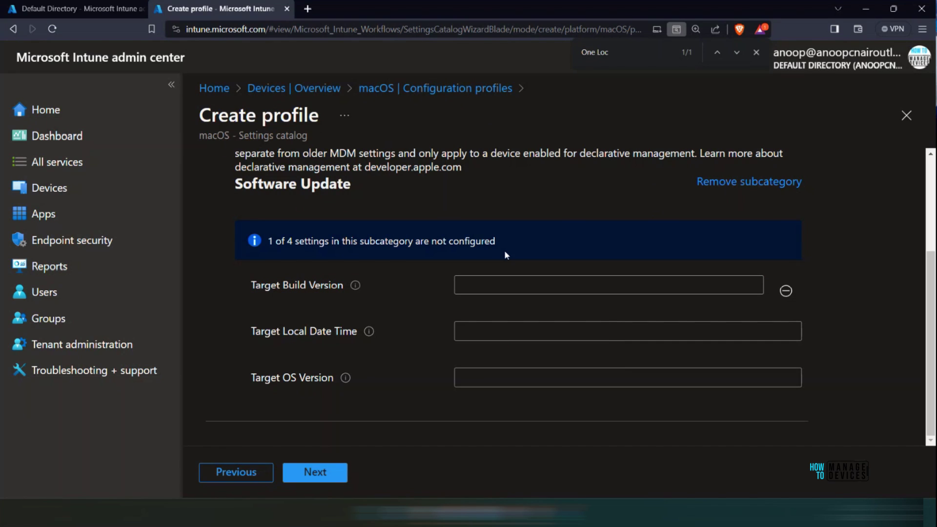
{"action": "left_click", "coordinate": [505, 280]}
{"action": "mouse_move", "coordinate": [347, 379]}
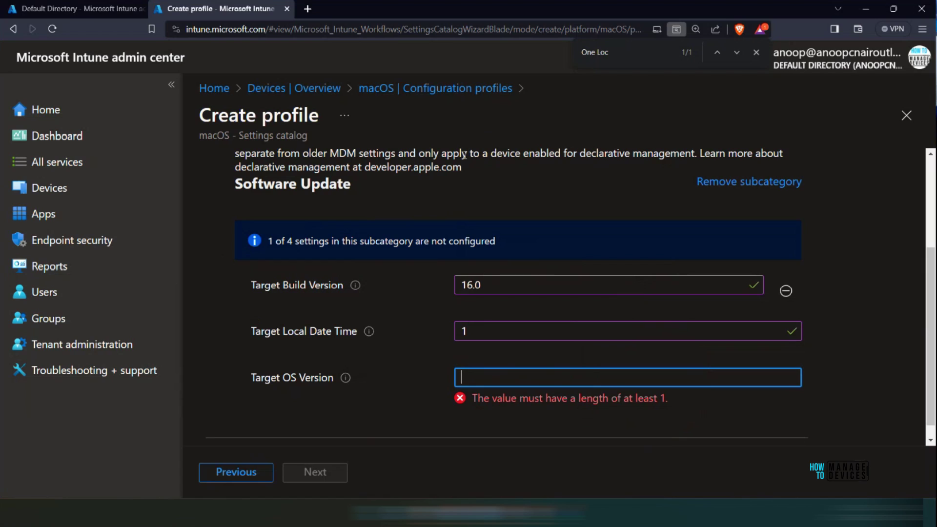
{"action": "left_click", "coordinate": [327, 89]}
- Discard the macOS profile and start an iOS/iPadOS Settings catalog profile
{"action": "left_click", "coordinate": [526, 98]}
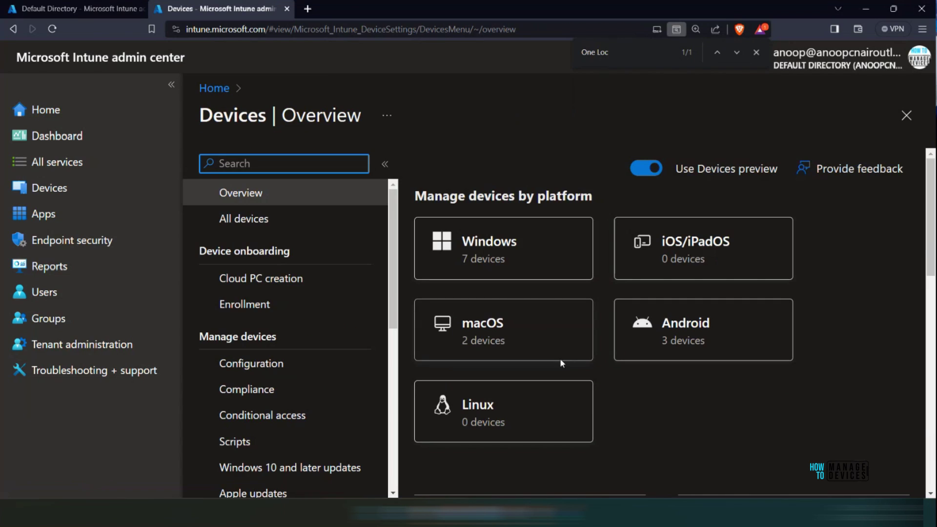
{"action": "left_click", "coordinate": [676, 259]}
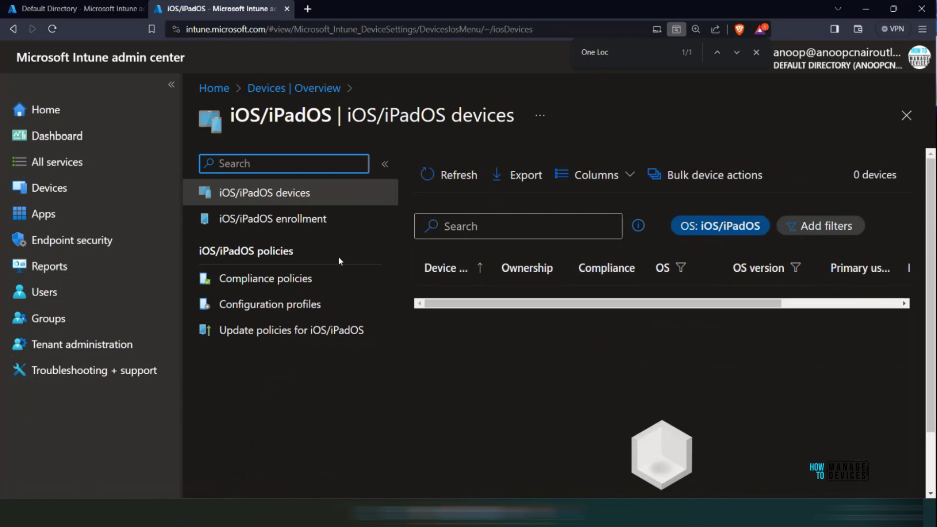
{"action": "left_click", "coordinate": [285, 302]}
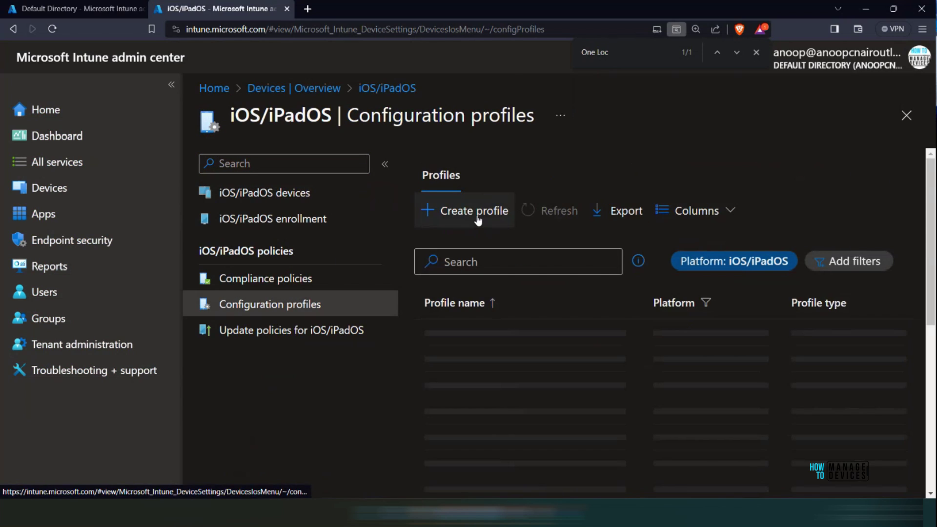
{"action": "left_click", "coordinate": [478, 216]}
{"action": "left_click", "coordinate": [538, 267]}
{"action": "left_click", "coordinate": [505, 466]}
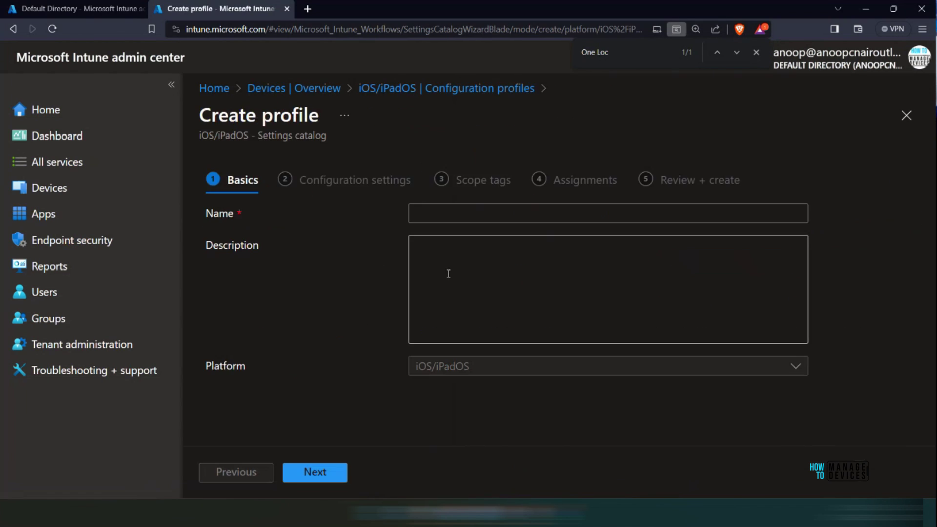
- Name the iOS/iPadOS profile 'DOM' and open the settings picker
{"action": "left_click", "coordinate": [459, 215]}
{"action": "type", "text": "DOM"}
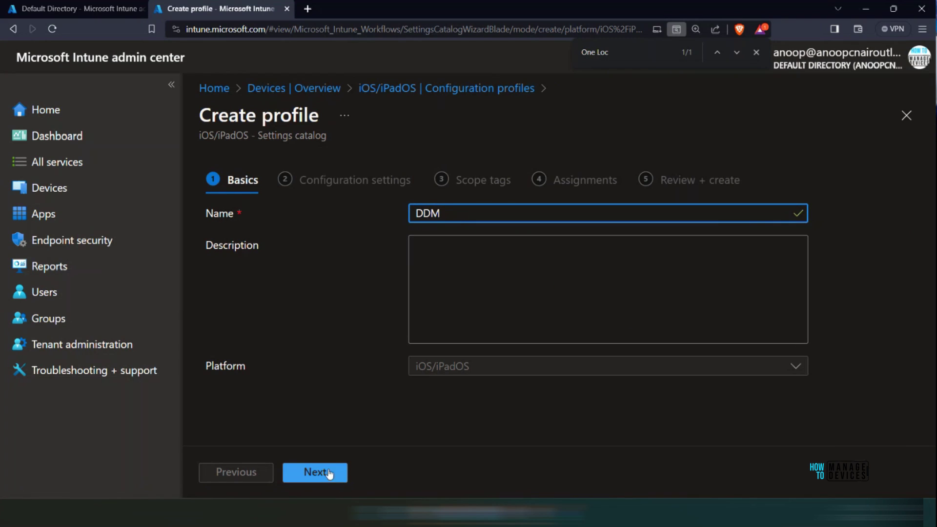
{"action": "left_click", "coordinate": [323, 472]}
{"action": "left_click", "coordinate": [258, 408]}
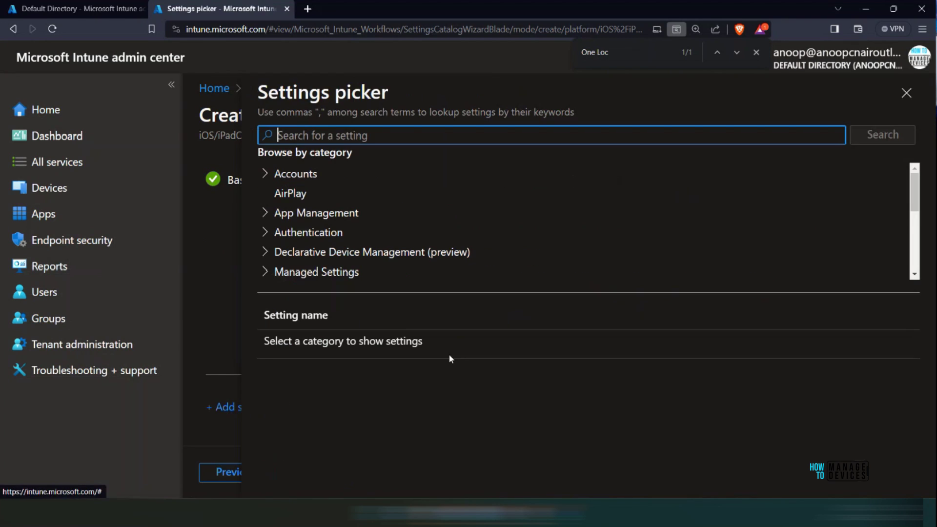
- Browse the DDM Passcode and Software Update settings, then close without adding and abandon the profile
{"action": "left_click", "coordinate": [331, 253]}
{"action": "left_click", "coordinate": [266, 253]}
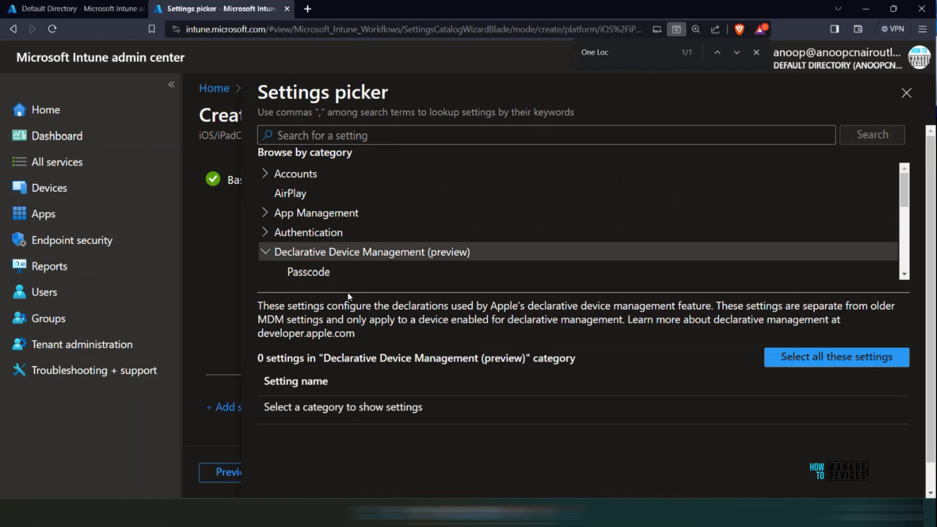
{"action": "scroll", "coordinate": [754, 235], "scroll_direction": "down", "scroll_amount": 3}
{"action": "scroll", "coordinate": [591, 228], "scroll_direction": "up", "scroll_amount": 2}
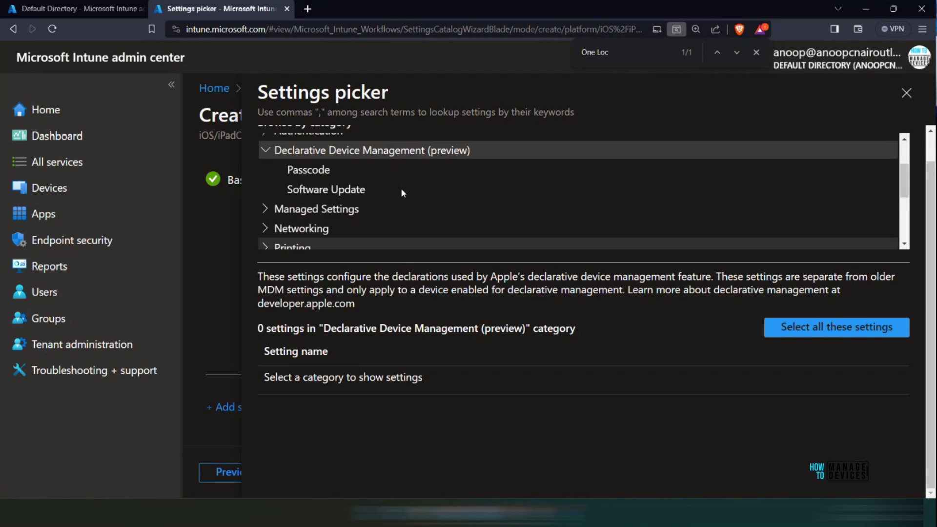
{"action": "left_click", "coordinate": [334, 189]}
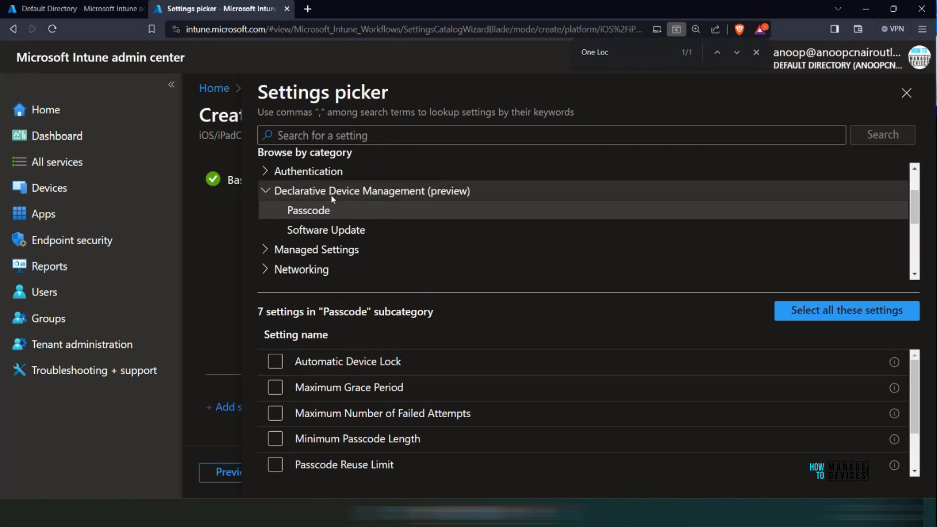
{"action": "left_click", "coordinate": [343, 229]}
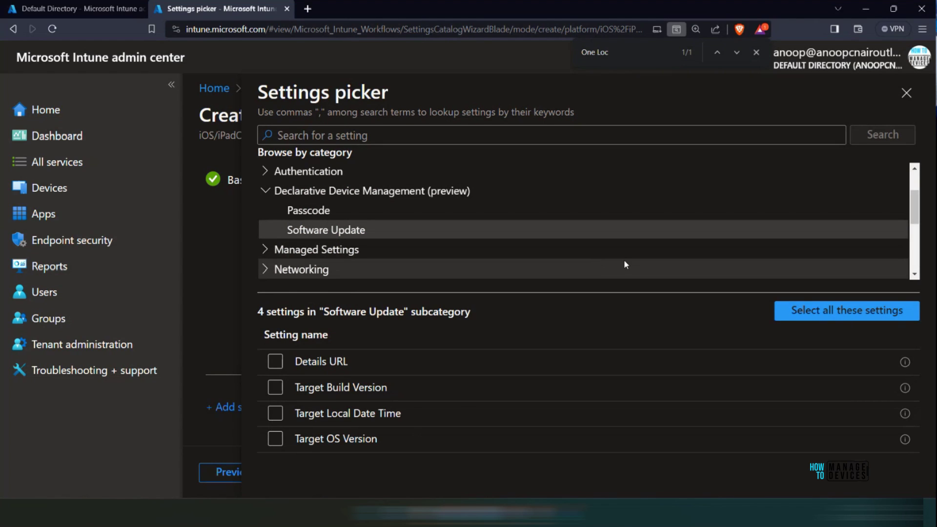
{"action": "left_click", "coordinate": [906, 93]}
{"action": "left_click", "coordinate": [901, 116]}
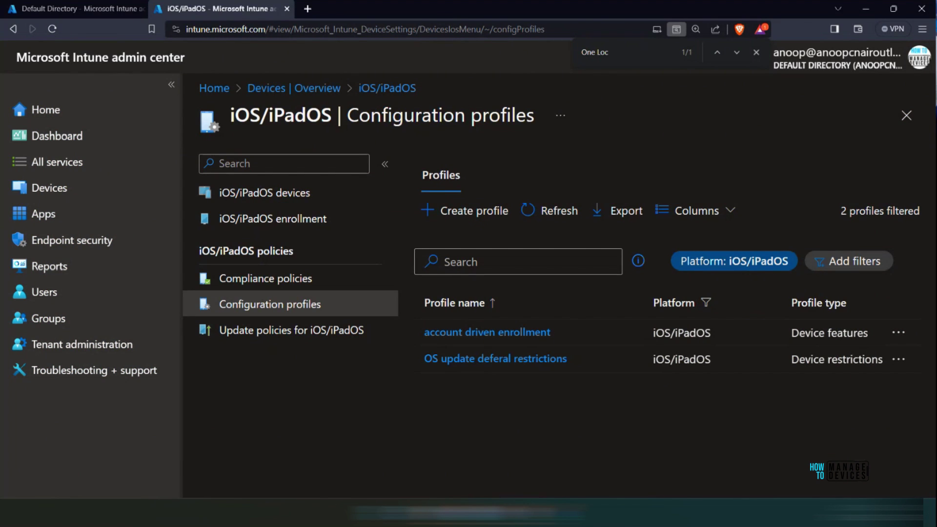
- Maximize Edge on Apple's MDM tutorial tab and scroll through its diagram
{"action": "key", "text": "alt+Tab"}
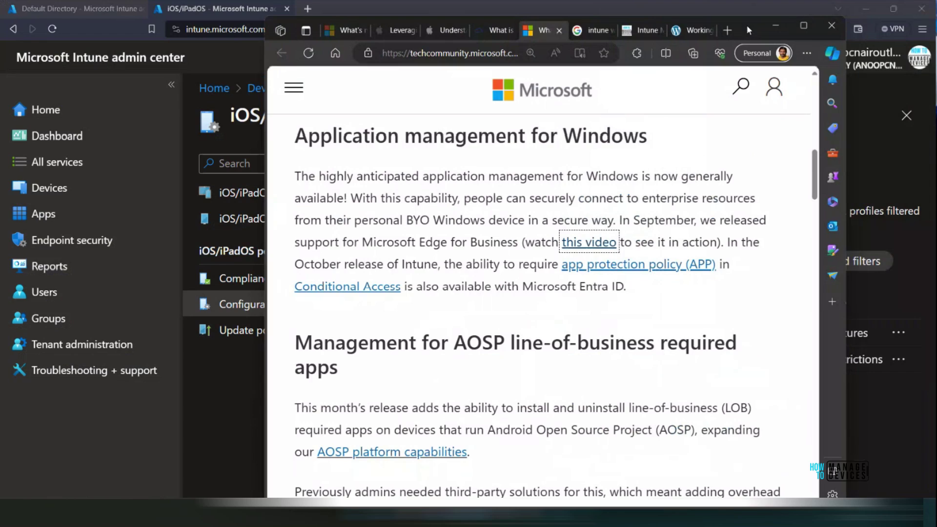
{"action": "left_click", "coordinate": [781, 23]}
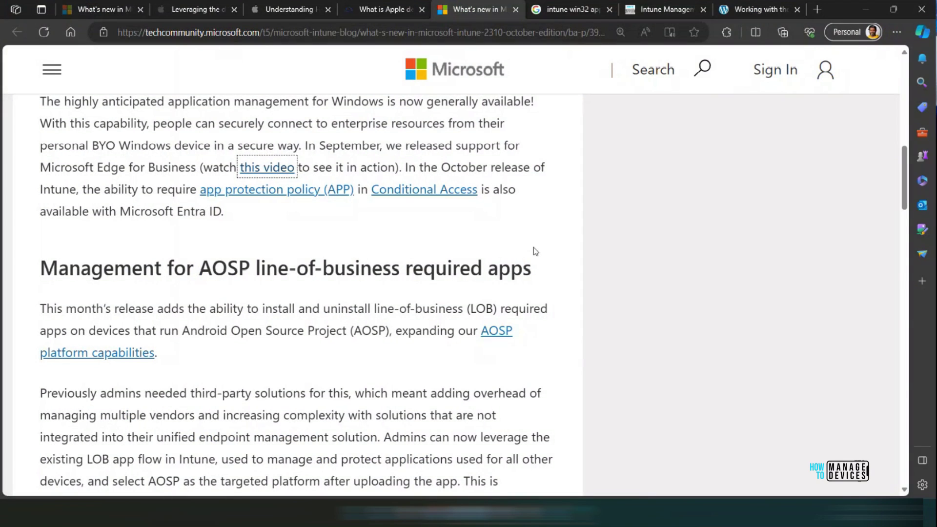
{"action": "key", "text": "ctrl+shift+Tab"}
{"action": "key", "text": "ctrl+shift+Tab"}
{"action": "scroll", "coordinate": [487, 254], "scroll_direction": "down", "scroll_amount": 3}
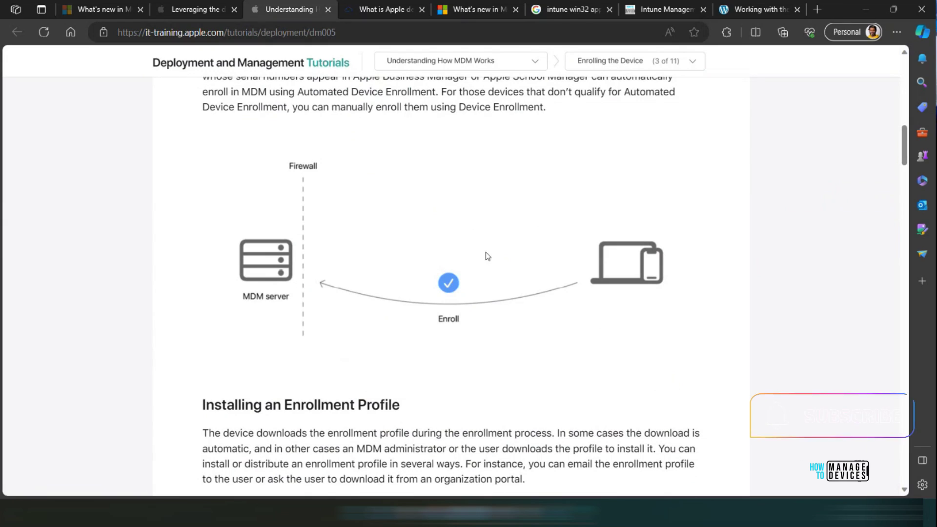
{"action": "scroll", "coordinate": [487, 256], "scroll_direction": "up", "scroll_amount": 2}
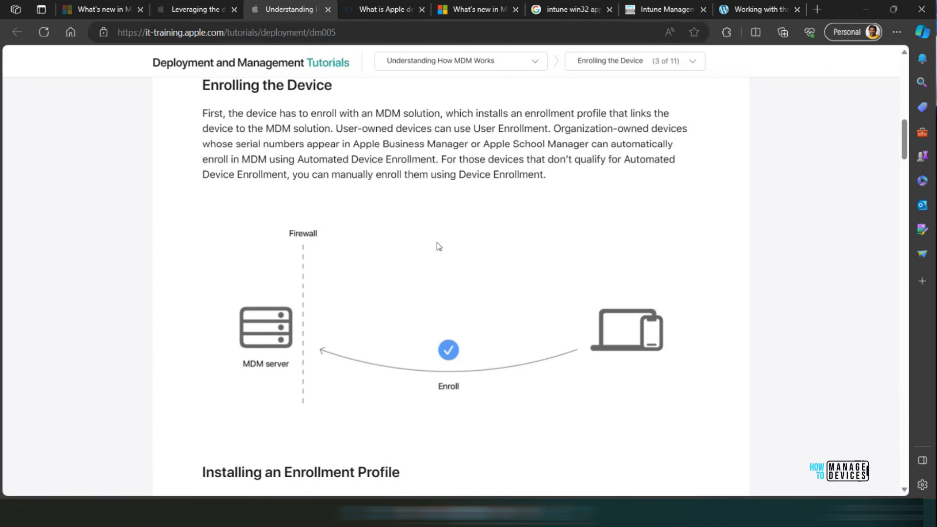
{"action": "scroll", "coordinate": [439, 247], "scroll_direction": "down", "scroll_amount": 3}
{"action": "scroll", "coordinate": [441, 249], "scroll_direction": "up", "scroll_amount": 3}
{"action": "scroll", "coordinate": [449, 250], "scroll_direction": "down", "scroll_amount": 3}
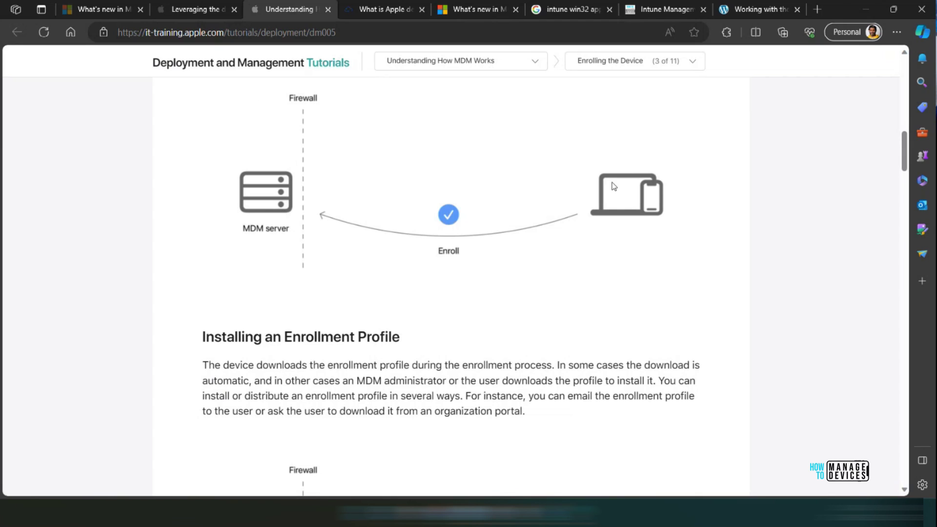
- Draw a pen arrow from the device toward the MDM server, then clear it and move to Installing an Enrollment Profile
{"action": "key", "text": "ctrl+2"}
{"action": "mouse_move", "coordinate": [586, 167]}
{"action": "left_mouse_down"}
{"action": "mouse_move", "coordinate": [448, 218]}
{"action": "mouse_move", "coordinate": [386, 209]}
{"action": "mouse_move", "coordinate": [430, 237]}
{"action": "left_mouse_up"}
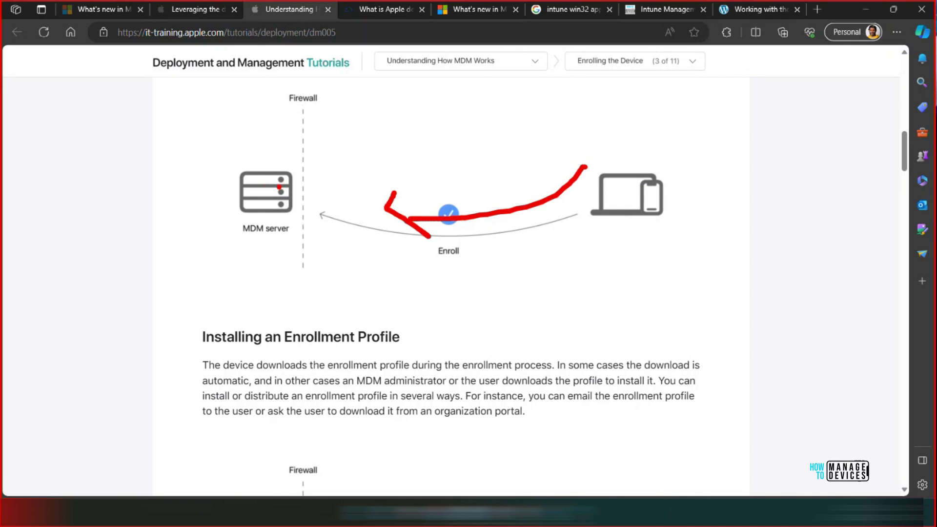
{"action": "key", "text": "Escape"}
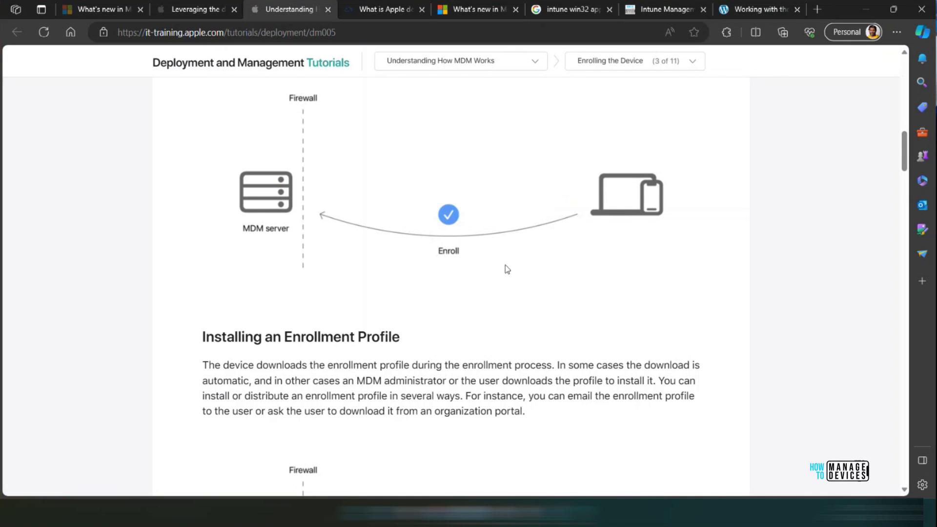
{"action": "scroll", "coordinate": [507, 269], "scroll_direction": "down", "scroll_amount": 5}
{"action": "key", "text": "ctrl+2"}
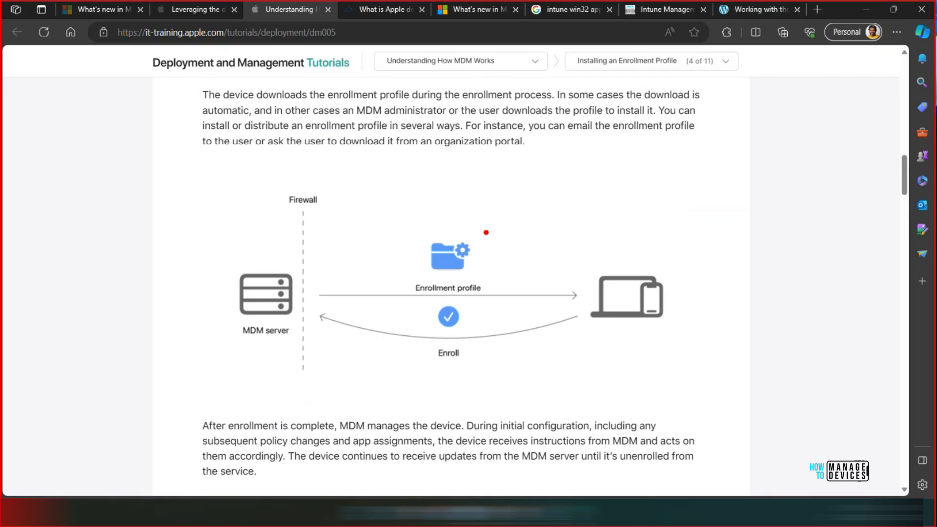
- Annotate the enrollment diagram with an arrow, an MDM label and an Enroll underline, then clear it
{"action": "mouse_move", "coordinate": [385, 219]}
{"action": "left_mouse_down"}
{"action": "mouse_move", "coordinate": [506, 216]}
{"action": "mouse_move", "coordinate": [510, 235]}
{"action": "left_mouse_up"}
{"action": "mouse_move", "coordinate": [561, 189]}
{"action": "left_mouse_down"}
{"action": "mouse_move", "coordinate": [558, 222]}
{"action": "mouse_move", "coordinate": [617, 212]}
{"action": "left_mouse_up"}
{"action": "left_click_drag", "start_coordinate": [632, 179], "coordinate": [654, 212]}
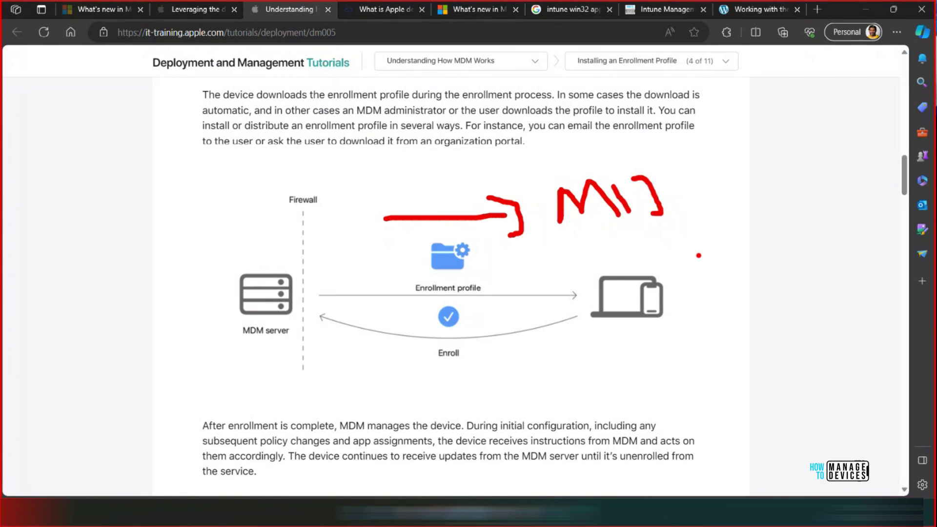
{"action": "left_click_drag", "start_coordinate": [410, 374], "coordinate": [530, 376]}
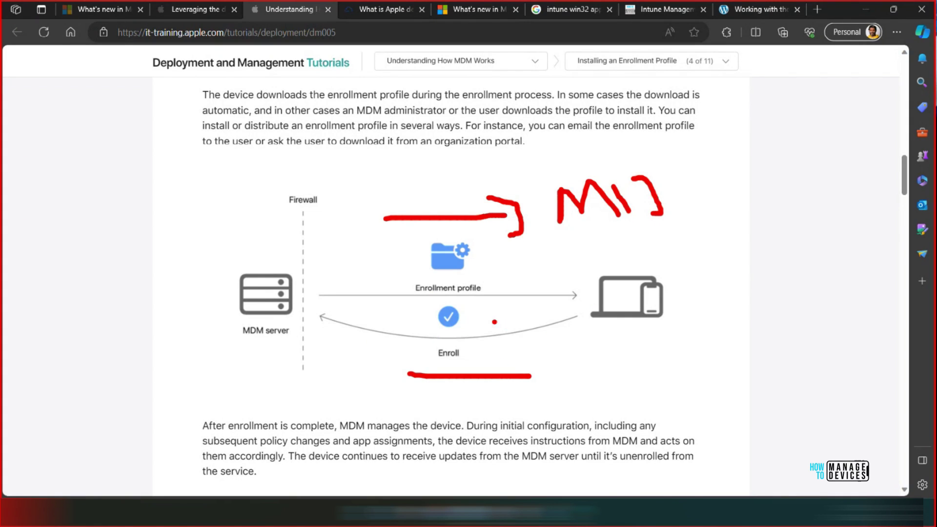
{"action": "key", "text": "Escape"}
{"action": "scroll", "coordinate": [534, 275], "scroll_direction": "down", "scroll_amount": 10}
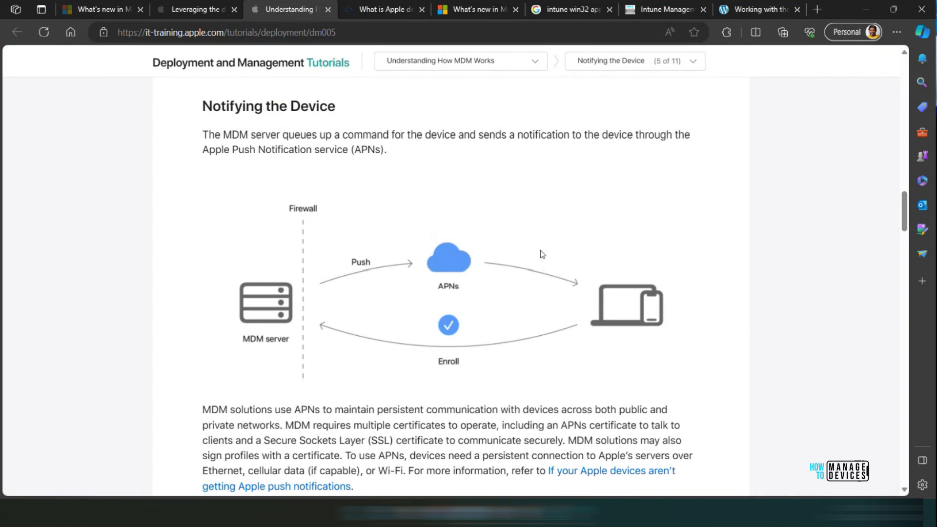
- Underline the push path from server to APNs to device, then clear the ink
{"action": "key", "text": "ctrl+2"}
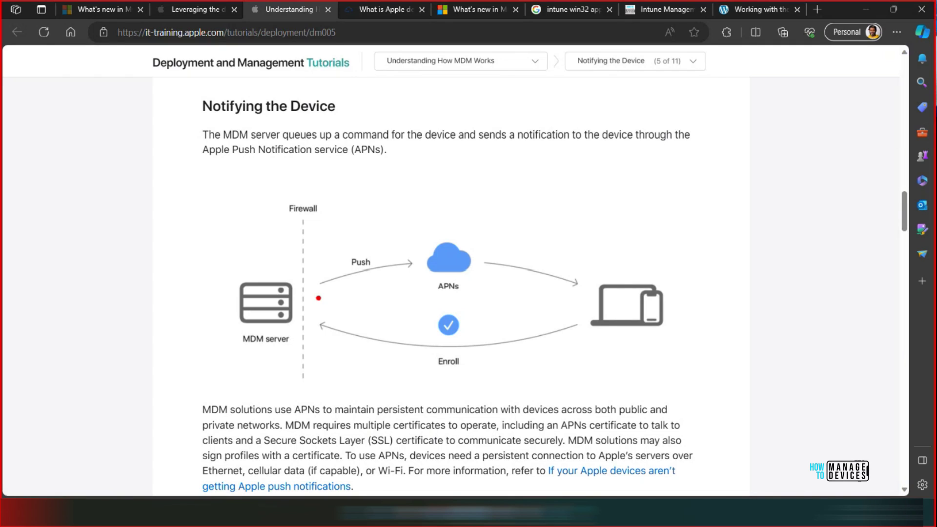
{"action": "left_click_drag", "start_coordinate": [318, 297], "coordinate": [430, 279]}
{"action": "left_click_drag", "start_coordinate": [487, 277], "coordinate": [562, 285]}
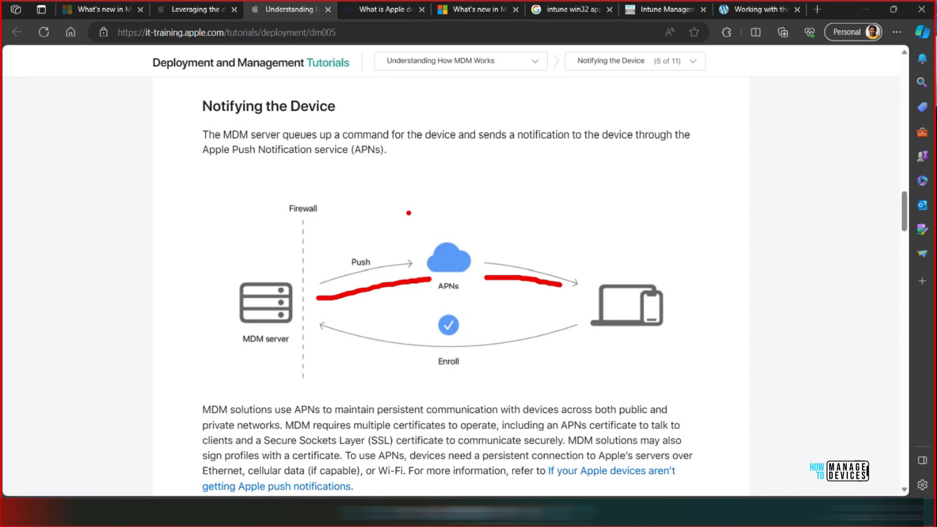
{"action": "key", "text": "Escape"}
{"action": "scroll", "coordinate": [537, 239], "scroll_direction": "down", "scroll_amount": 4}
{"action": "scroll", "coordinate": [536, 239], "scroll_direction": "down", "scroll_amount": 4}
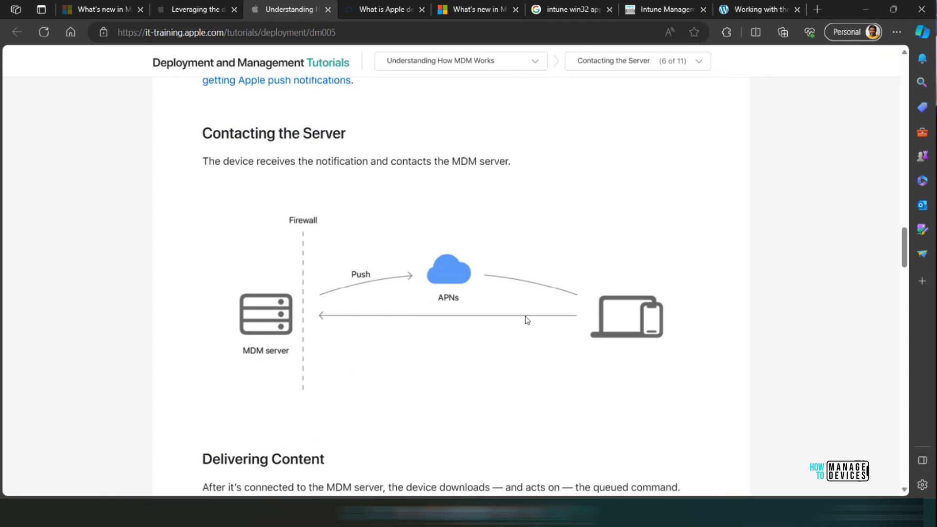
- Mark the push, APNs-to-device and return-to-server paths, then clear and continue to Delivering Content
{"action": "key", "text": "ctrl+2"}
{"action": "left_click_drag", "start_coordinate": [340, 302], "coordinate": [391, 292]}
{"action": "left_click_drag", "start_coordinate": [471, 287], "coordinate": [555, 303]}
{"action": "mouse_move", "coordinate": [578, 340]}
{"action": "left_mouse_down"}
{"action": "mouse_move", "coordinate": [389, 349]}
{"action": "mouse_move", "coordinate": [435, 384]}
{"action": "left_mouse_up"}
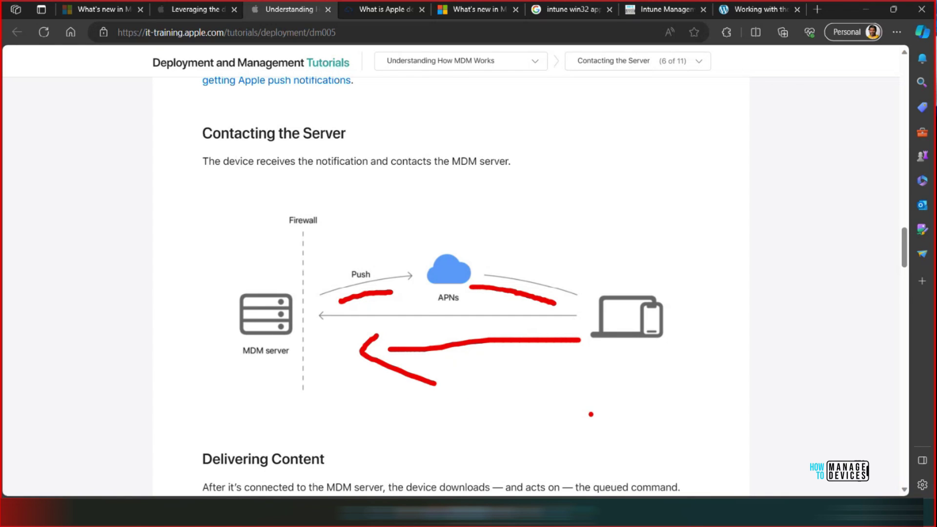
{"action": "key", "text": "Escape"}
{"action": "scroll", "coordinate": [453, 384], "scroll_direction": "down", "scroll_amount": 7}
{"action": "scroll", "coordinate": [453, 385], "scroll_direction": "down", "scroll_amount": 3}
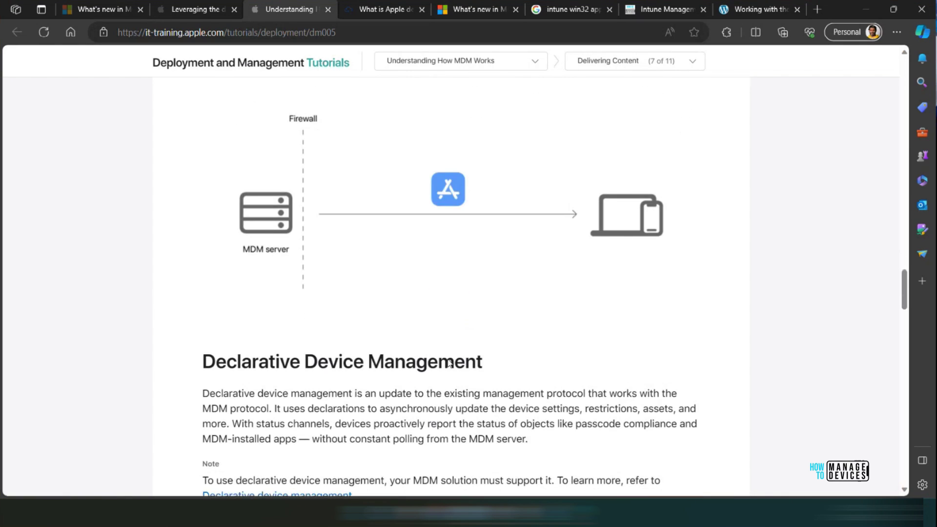
- Underline the declarations flowing to the device in the Declarations diagram, then clear it
{"action": "scroll", "coordinate": [452, 352], "scroll_direction": "down", "scroll_amount": 4}
{"action": "scroll", "coordinate": [453, 352], "scroll_direction": "down", "scroll_amount": 1}
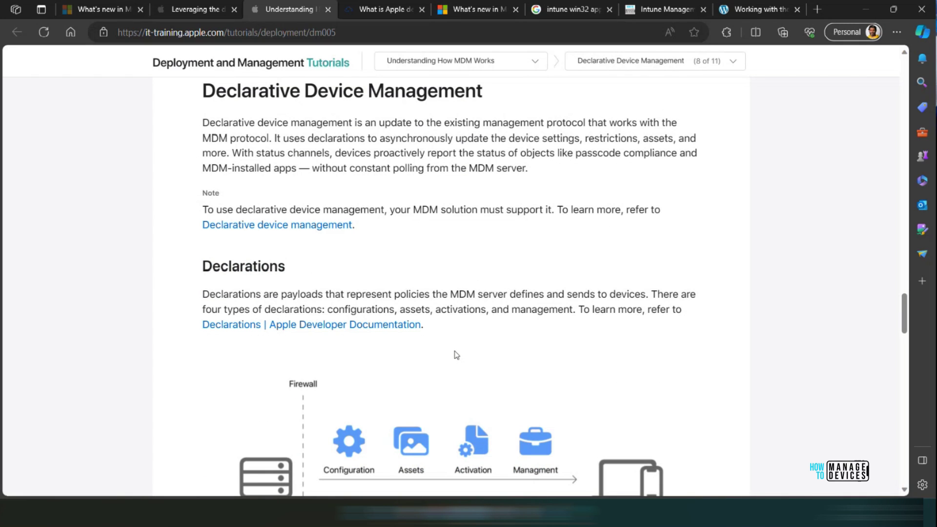
{"action": "scroll", "coordinate": [443, 337], "scroll_direction": "down", "scroll_amount": 2}
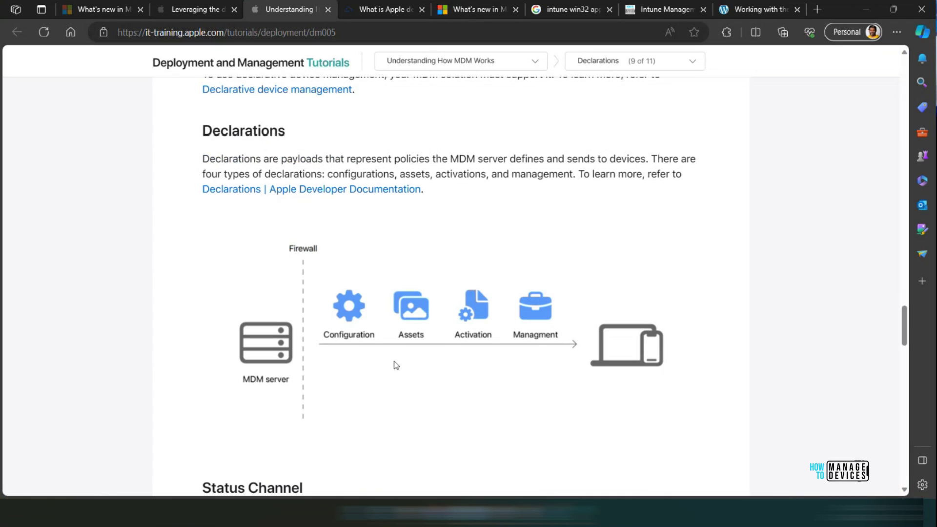
{"action": "key", "text": "ctrl+2"}
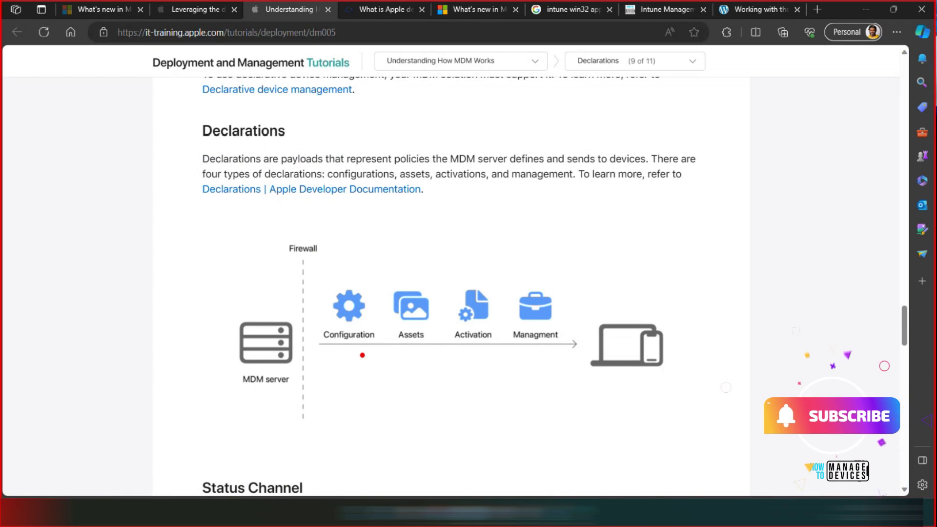
{"action": "left_click_drag", "start_coordinate": [331, 364], "coordinate": [544, 372]}
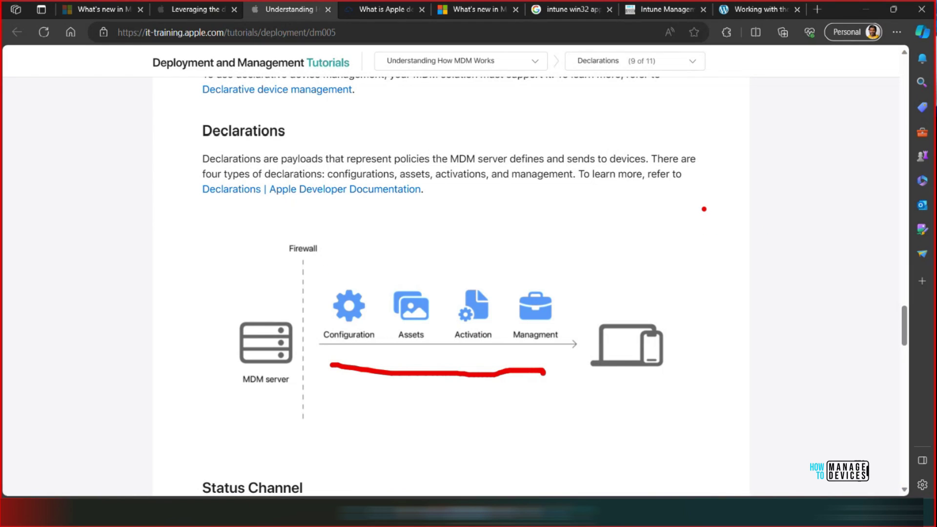
{"action": "key", "text": "Escape"}
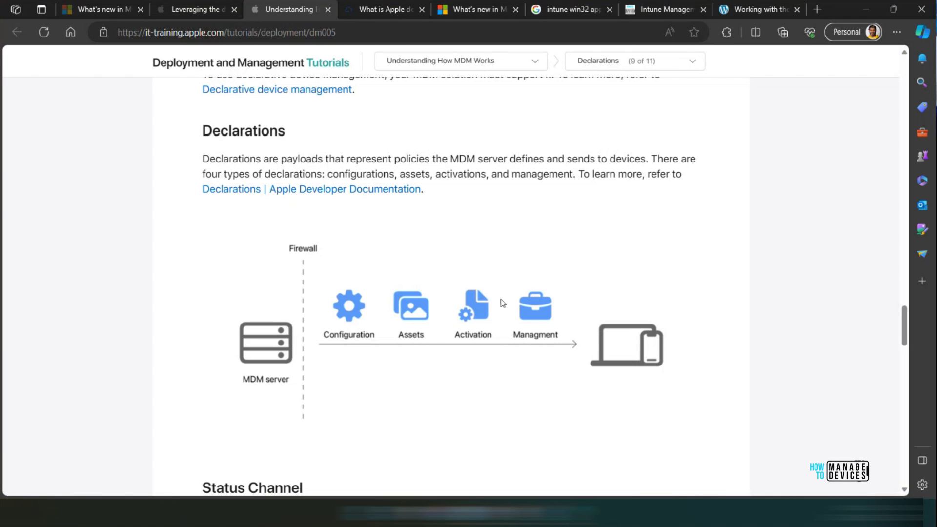
- Bracket the Declarative Device Management description, add arrows at the MDM server and Firewall line, and return to Declarations
{"action": "scroll", "coordinate": [490, 287], "scroll_direction": "up", "scroll_amount": 3}
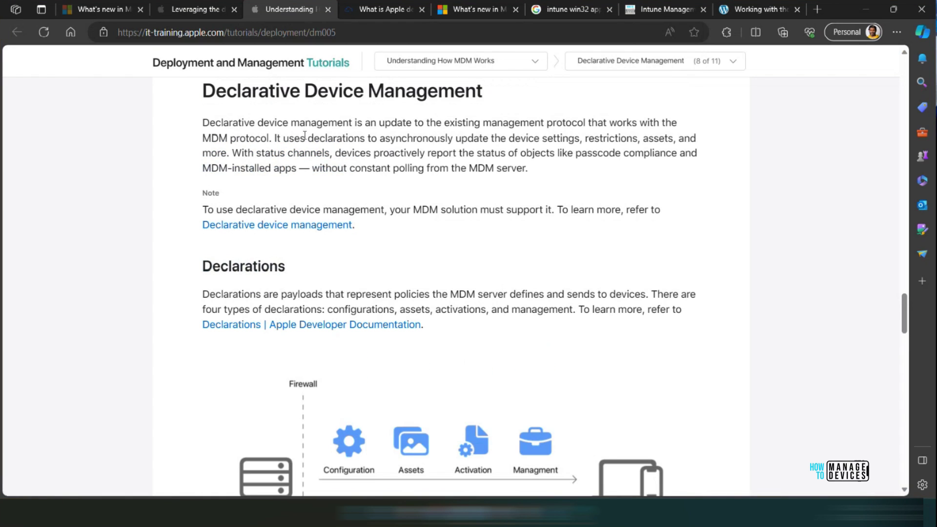
{"action": "key", "text": "ctrl+2"}
{"action": "mouse_move", "coordinate": [217, 103]}
{"action": "left_mouse_down"}
{"action": "mouse_move", "coordinate": [100, 198]}
{"action": "mouse_move", "coordinate": [156, 212]}
{"action": "left_mouse_up"}
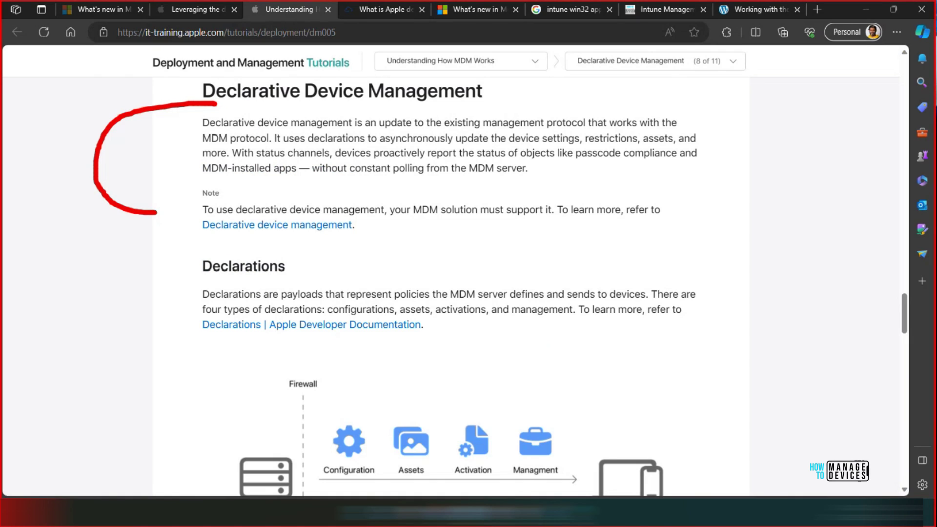
{"action": "mouse_move", "coordinate": [630, 94]}
{"action": "left_mouse_down"}
{"action": "mouse_move", "coordinate": [681, 95]}
{"action": "mouse_move", "coordinate": [766, 188]}
{"action": "mouse_move", "coordinate": [713, 214]}
{"action": "left_mouse_up"}
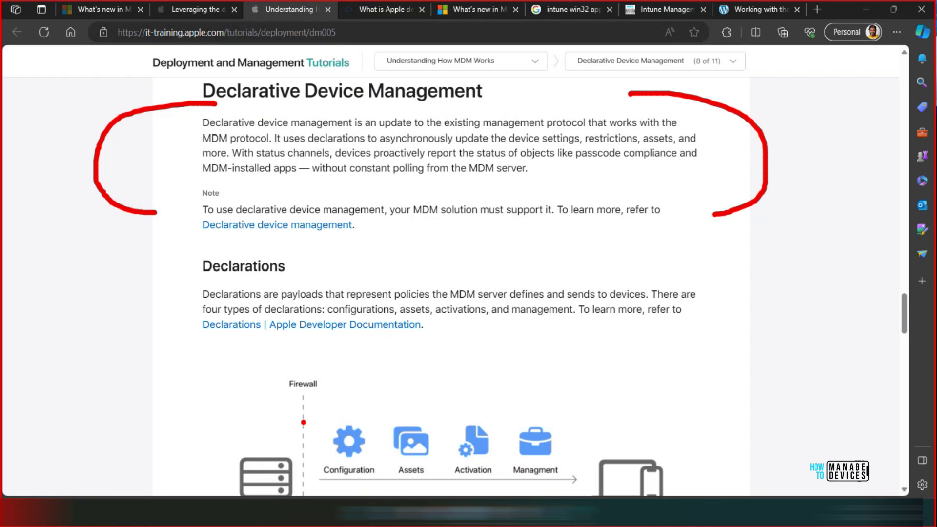
{"action": "mouse_move", "coordinate": [238, 369]}
{"action": "left_mouse_down"}
{"action": "mouse_move", "coordinate": [234, 416]}
{"action": "mouse_move", "coordinate": [255, 393]}
{"action": "left_mouse_up"}
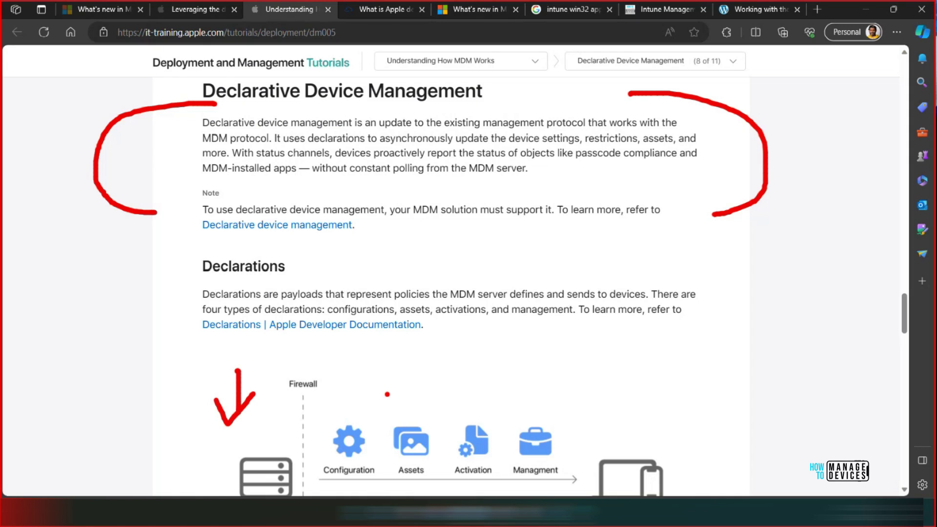
{"action": "mouse_move", "coordinate": [520, 370]}
{"action": "left_mouse_down"}
{"action": "mouse_move", "coordinate": [353, 396]}
{"action": "mouse_move", "coordinate": [354, 388]}
{"action": "mouse_move", "coordinate": [394, 403]}
{"action": "left_mouse_up"}
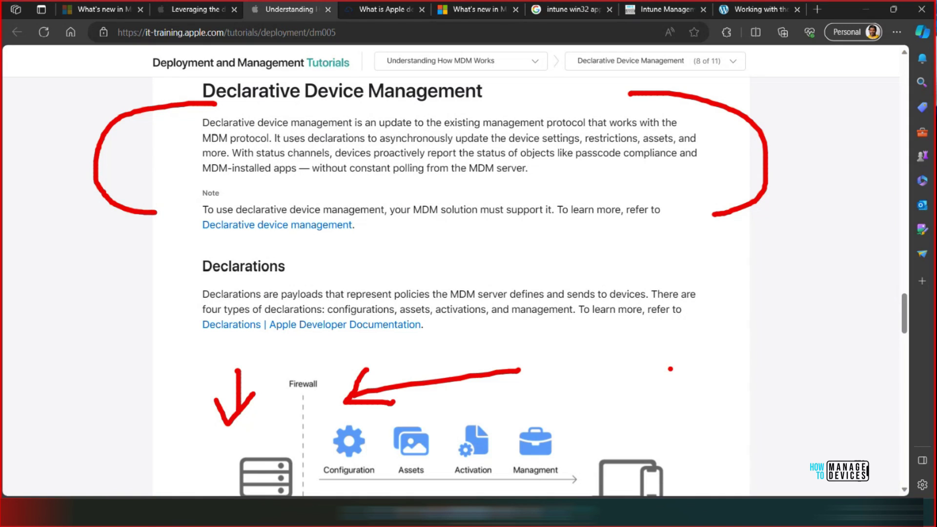
{"action": "key", "text": "Escape"}
{"action": "scroll", "coordinate": [674, 371], "scroll_direction": "down", "scroll_amount": 3}
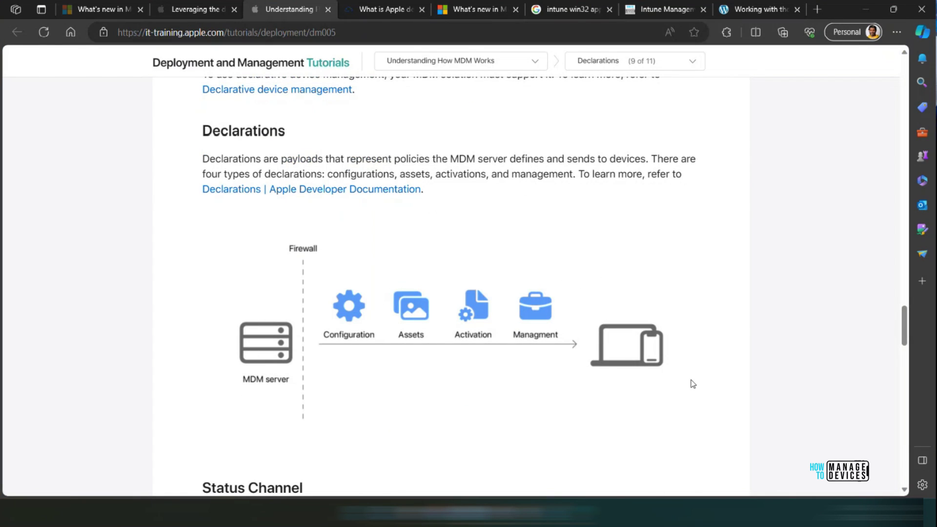
{"action": "scroll", "coordinate": [693, 384], "scroll_direction": "down", "scroll_amount": 3}
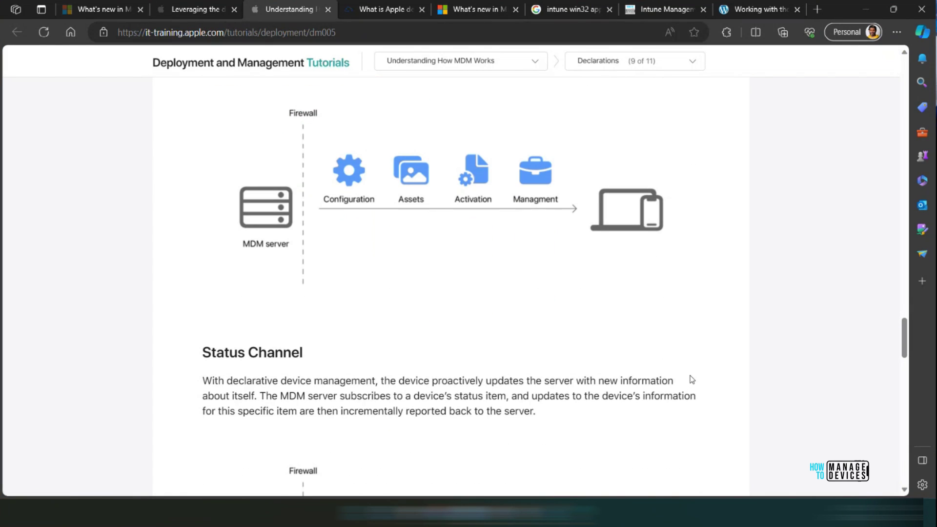
- Circle the Status Channel diagram and underline its Status Items return path, then clear the ink
{"action": "scroll", "coordinate": [690, 380], "scroll_direction": "down", "scroll_amount": 4}
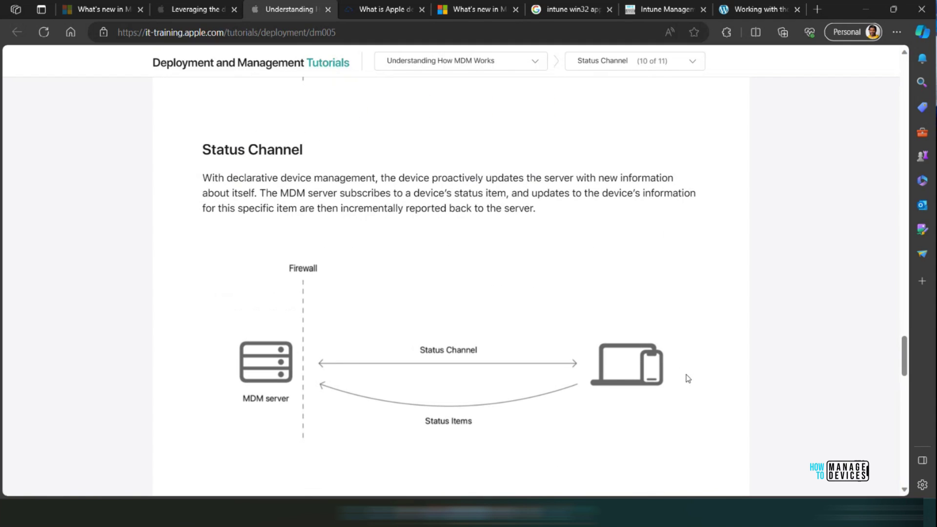
{"action": "key", "text": "ctrl+l"}
{"action": "mouse_move", "coordinate": [554, 220]}
{"action": "left_mouse_down"}
{"action": "mouse_move", "coordinate": [482, 222]}
{"action": "mouse_move", "coordinate": [579, 222]}
{"action": "left_mouse_up"}
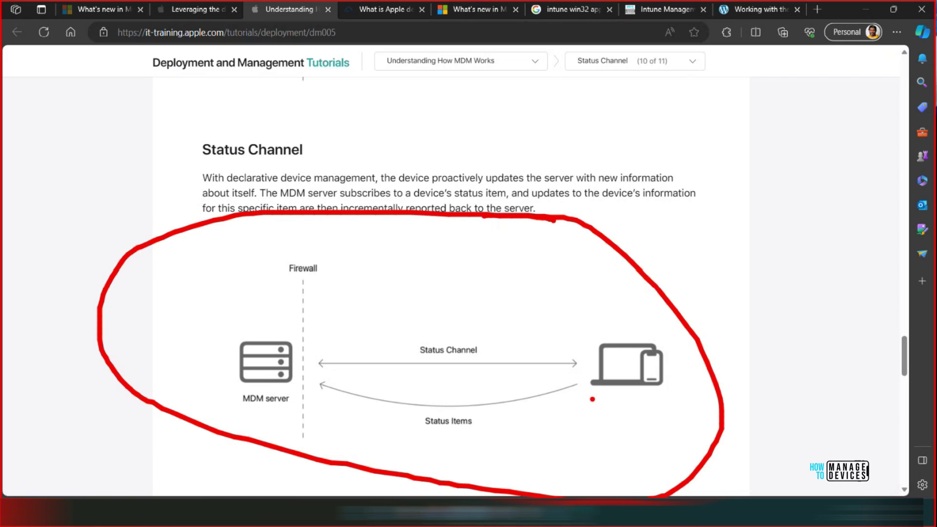
{"action": "left_click_drag", "start_coordinate": [593, 399], "coordinate": [335, 423]}
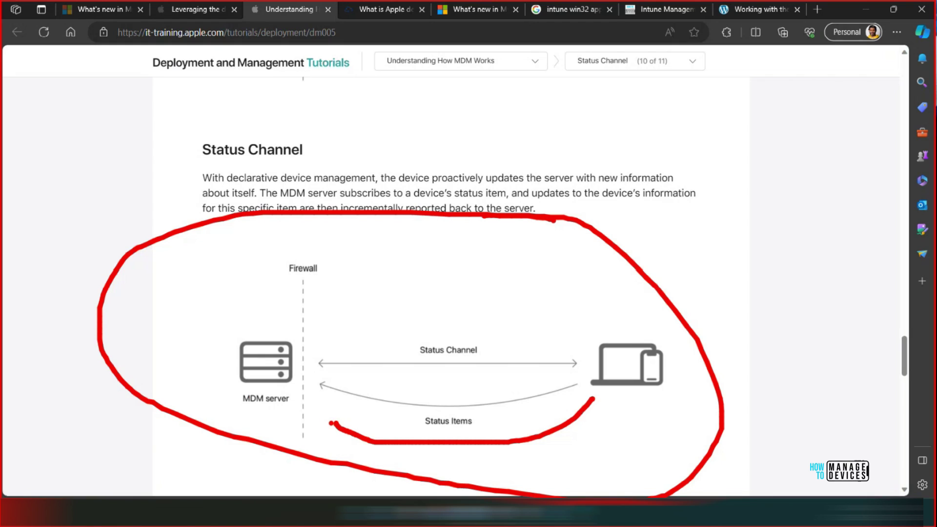
{"action": "left_click_drag", "start_coordinate": [241, 409], "coordinate": [303, 413]}
{"action": "key", "text": "Escape"}
{"action": "scroll", "coordinate": [602, 386], "scroll_direction": "down", "scroll_amount": 6}
{"action": "scroll", "coordinate": [609, 386], "scroll_direction": "up", "scroll_amount": 5}
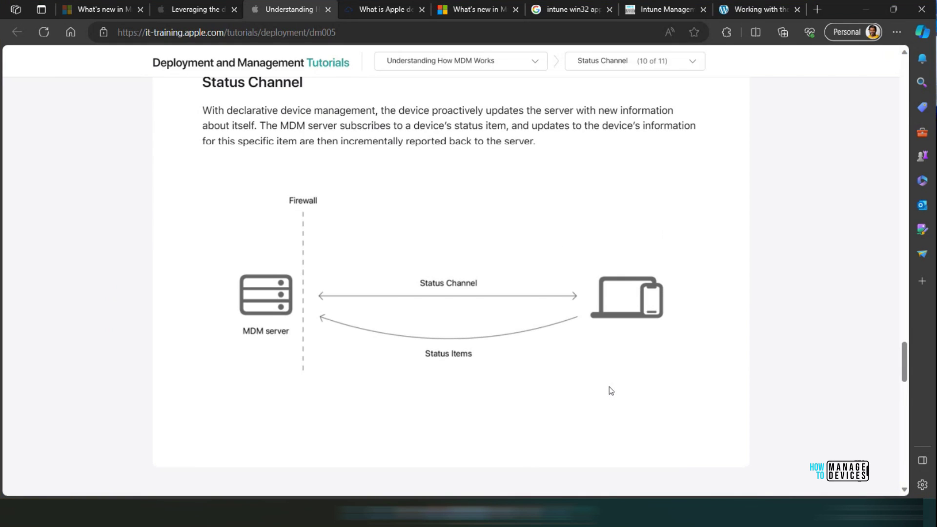
{"action": "scroll", "coordinate": [610, 390], "scroll_direction": "up", "scroll_amount": 1}
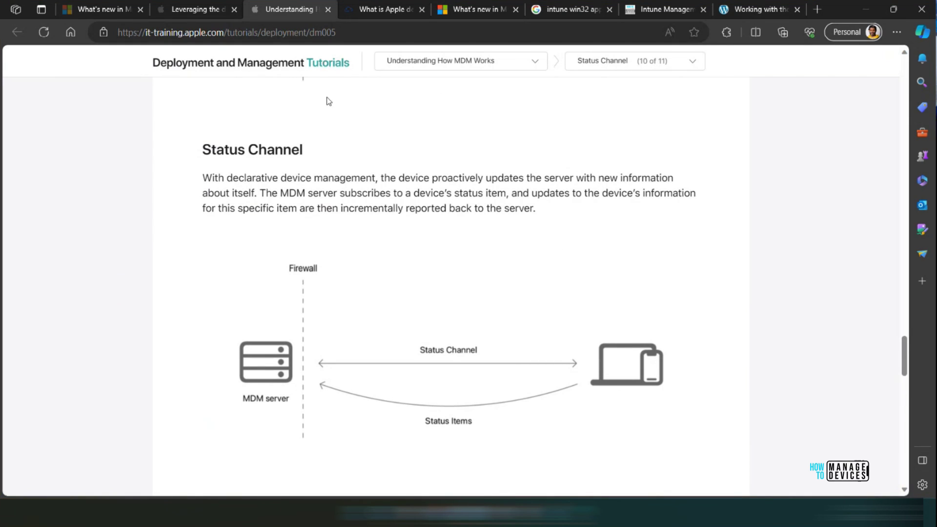